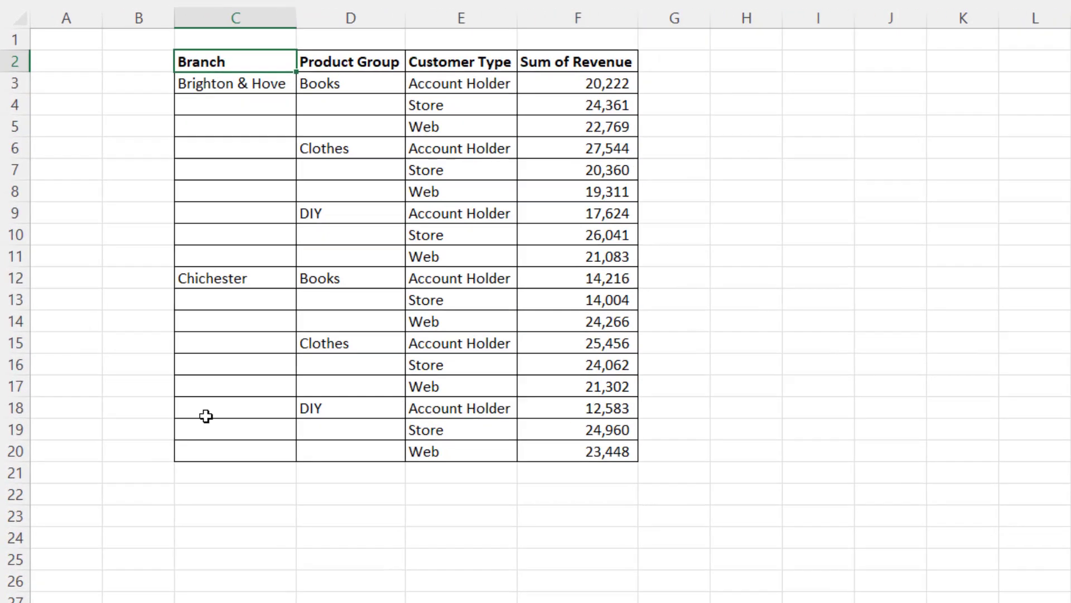
Point out the Brighton & Hove and Chichester branch blocks and their empty cells in column C.
left_click_drag(269, 70, 273, 531)
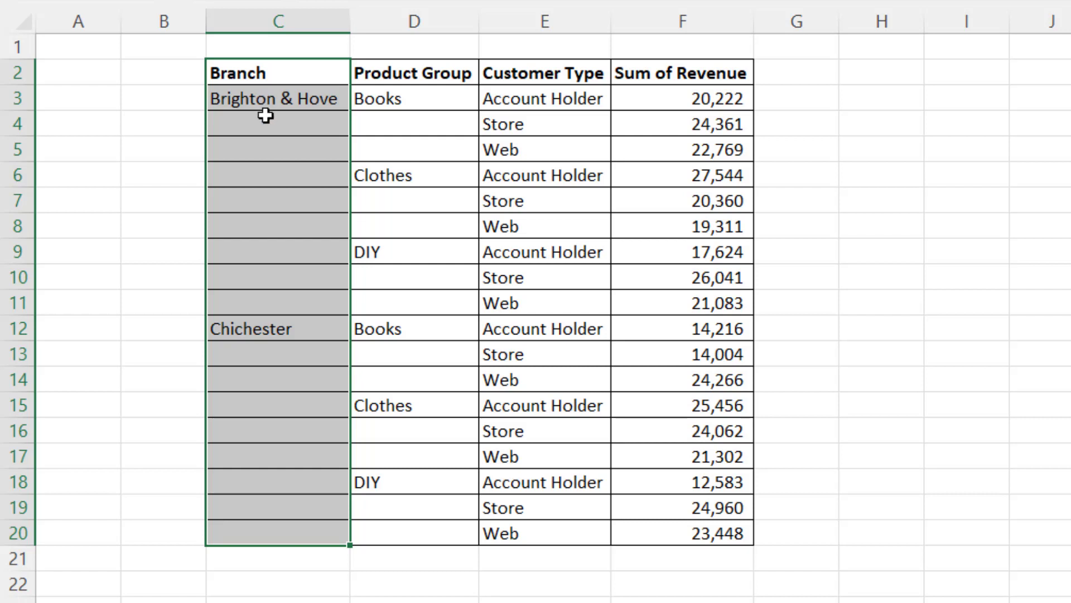
left_click_drag(263, 98, 692, 311)
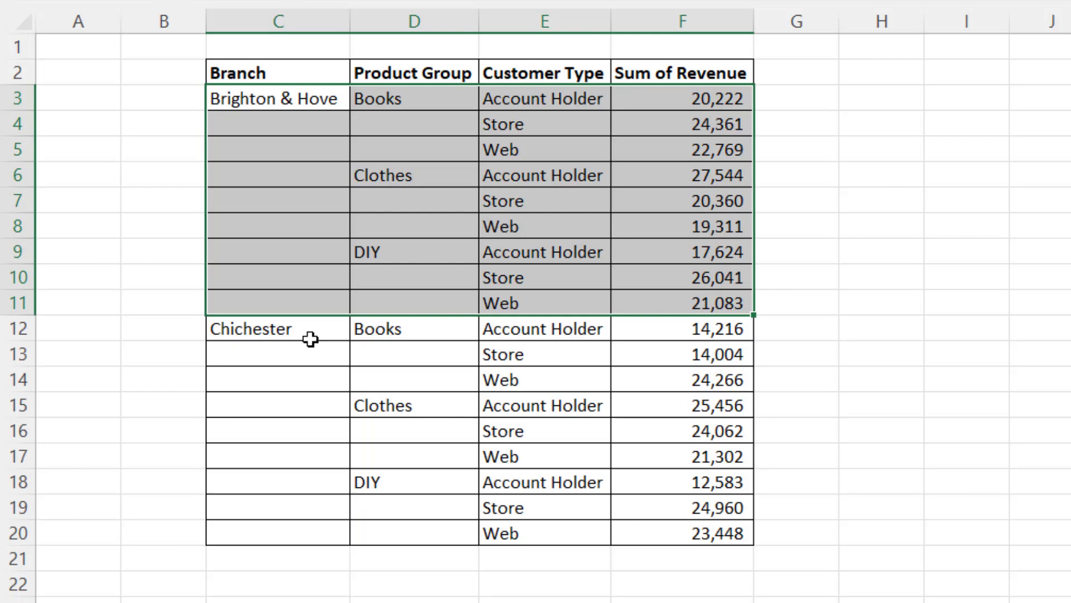
left_click_drag(309, 337, 645, 534)
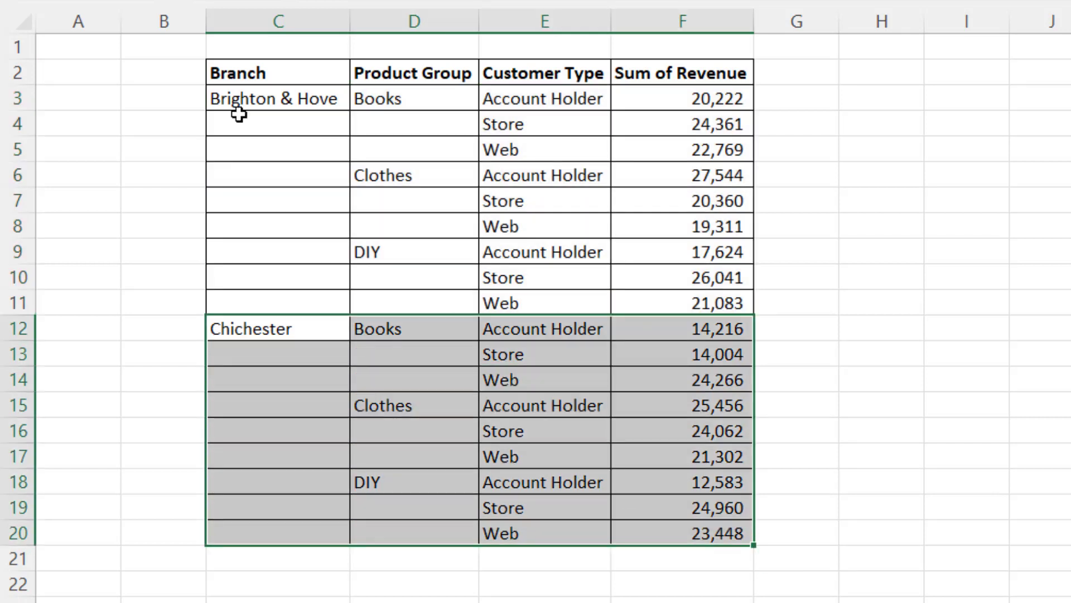
left_click_drag(239, 98, 683, 294)
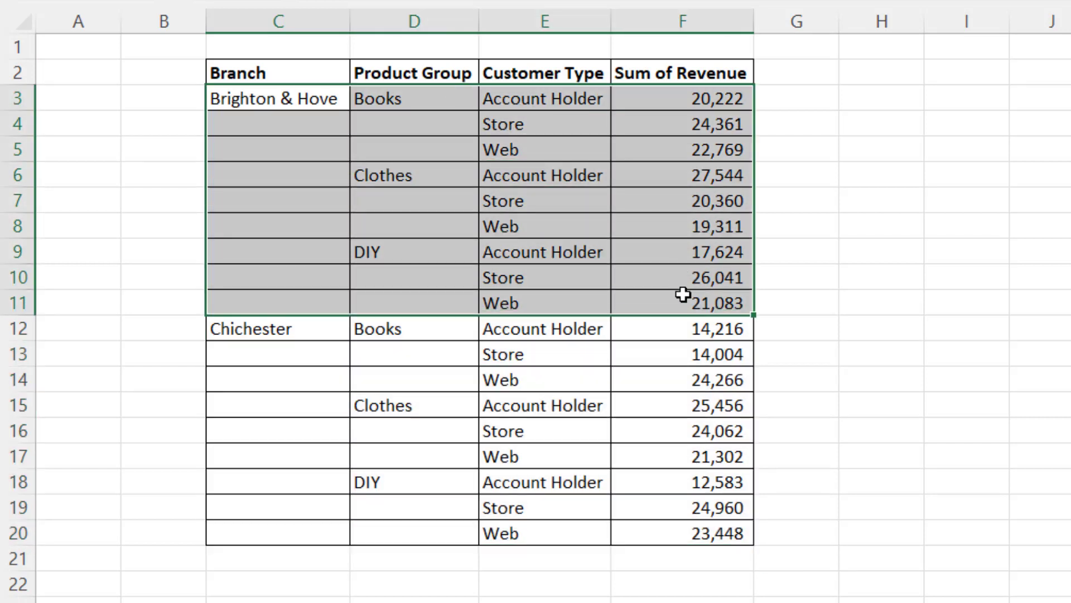
left_click(275, 102)
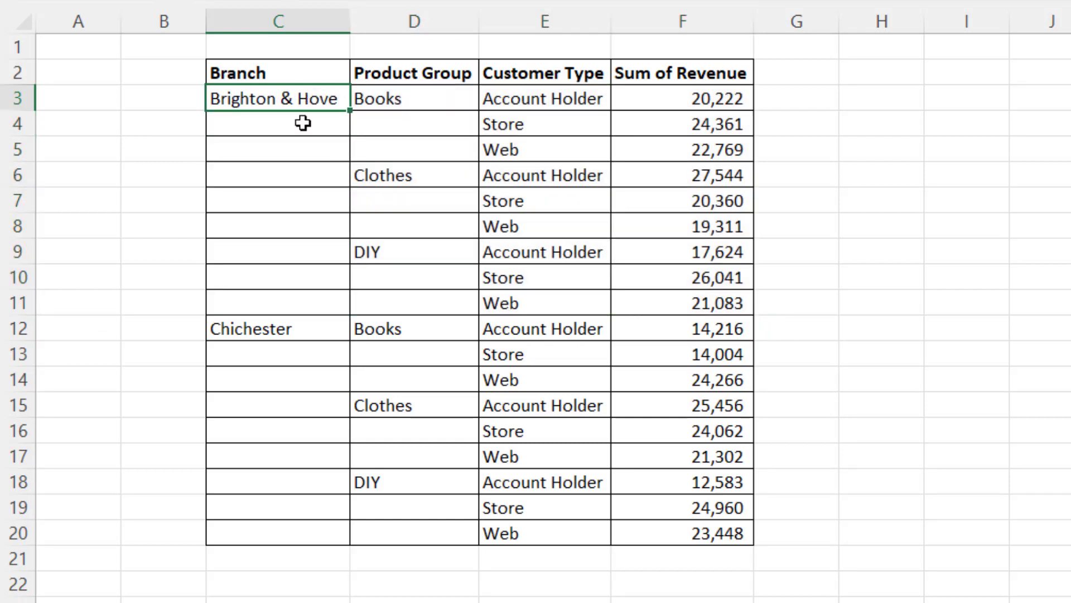
left_click_drag(302, 120, 311, 299)
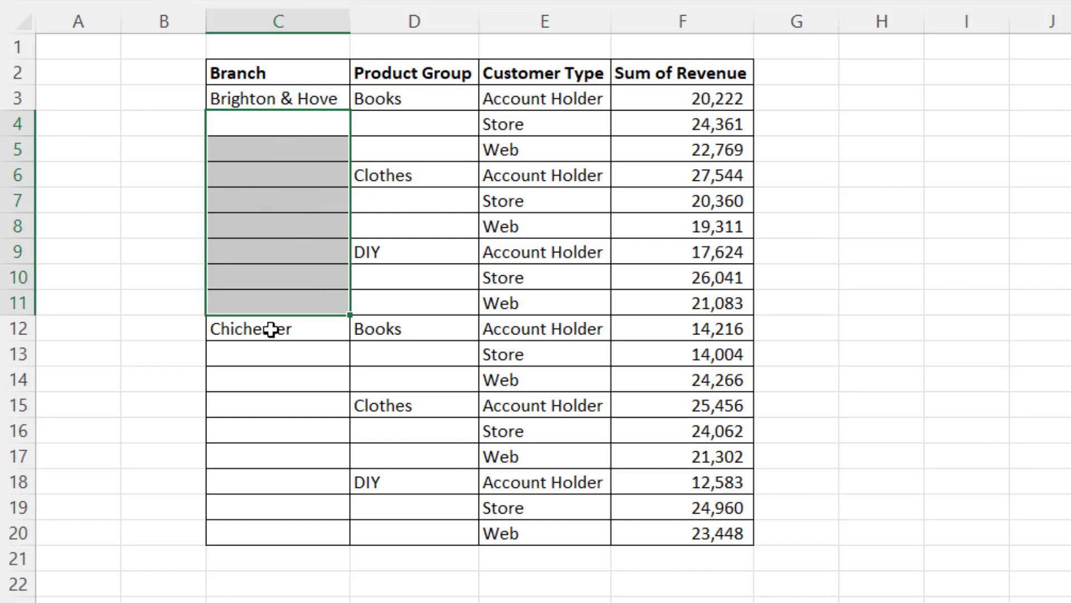
left_click_drag(267, 330, 667, 525)
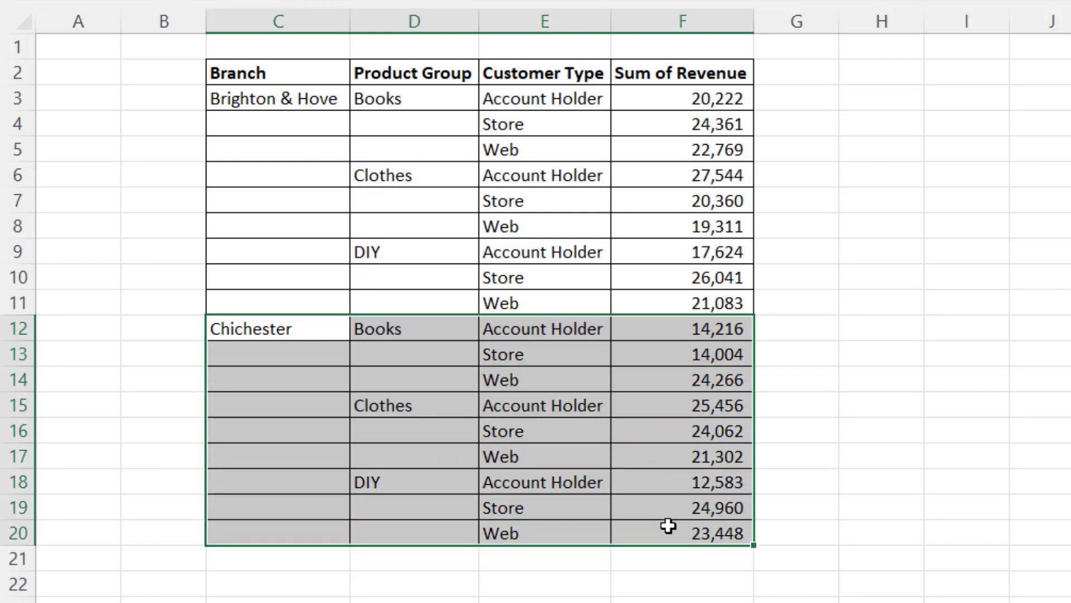
left_click(256, 325)
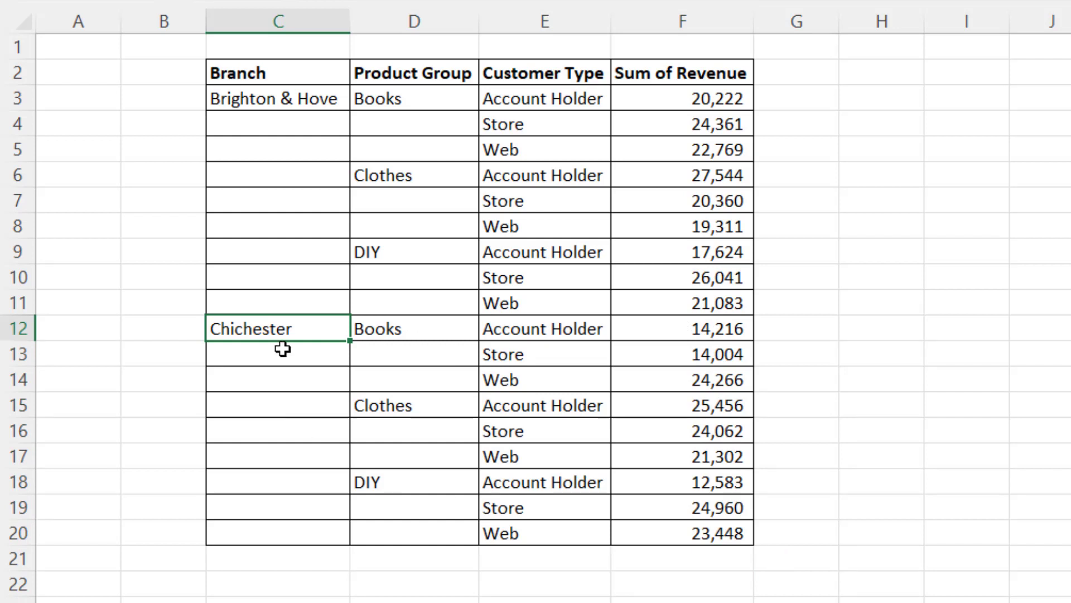
left_click_drag(283, 349, 275, 525)
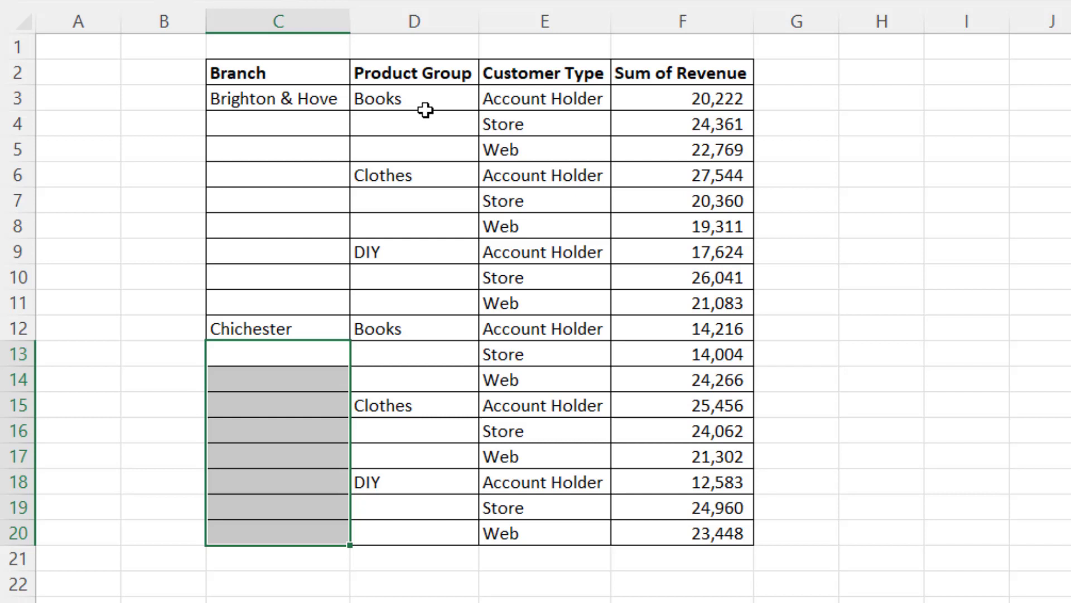
Point out the Books and Clothes product groups and the Customer Type values in column E.
left_click(413, 96)
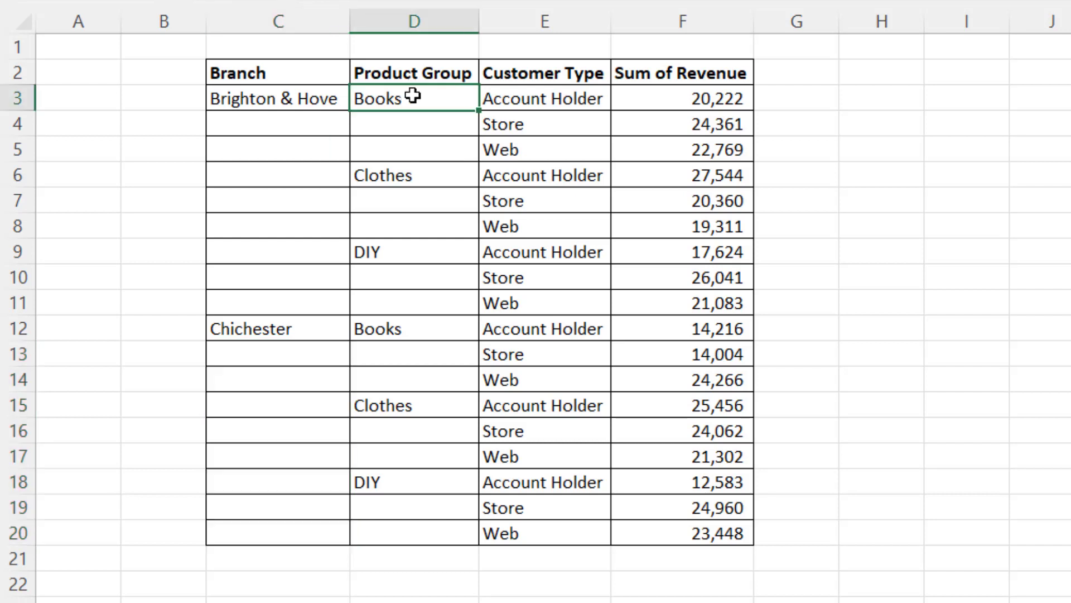
left_click_drag(407, 124, 410, 152)
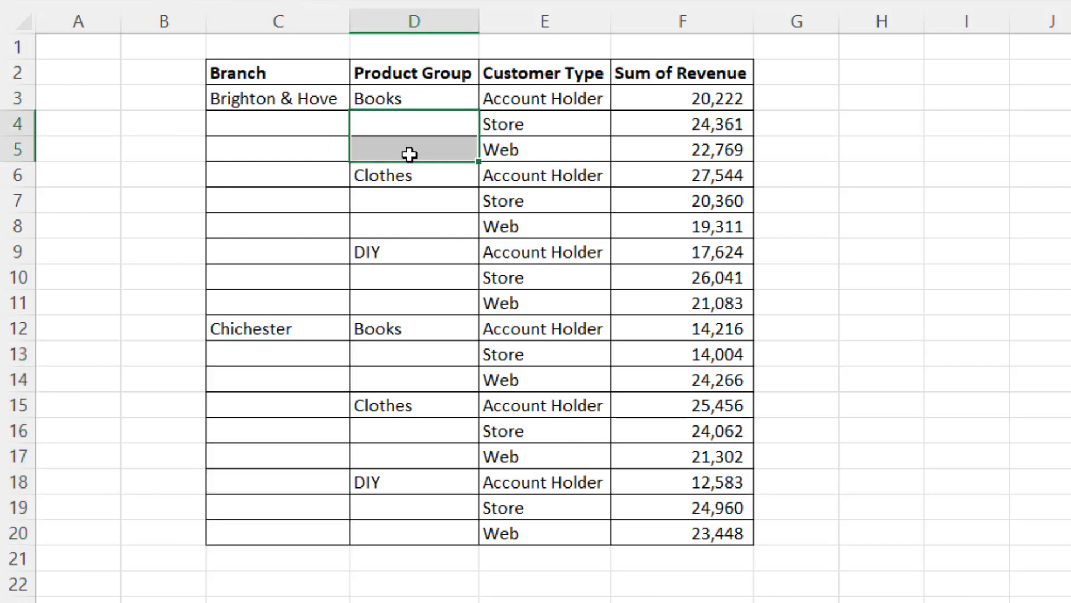
left_click(418, 177)
left_click_drag(418, 200, 416, 227)
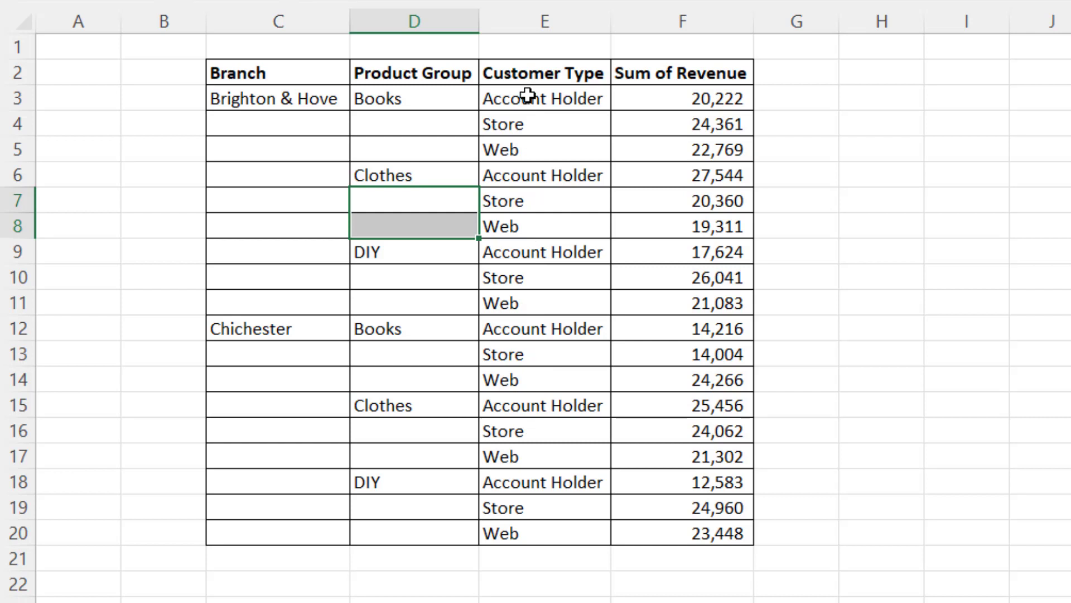
left_click_drag(528, 95, 526, 515)
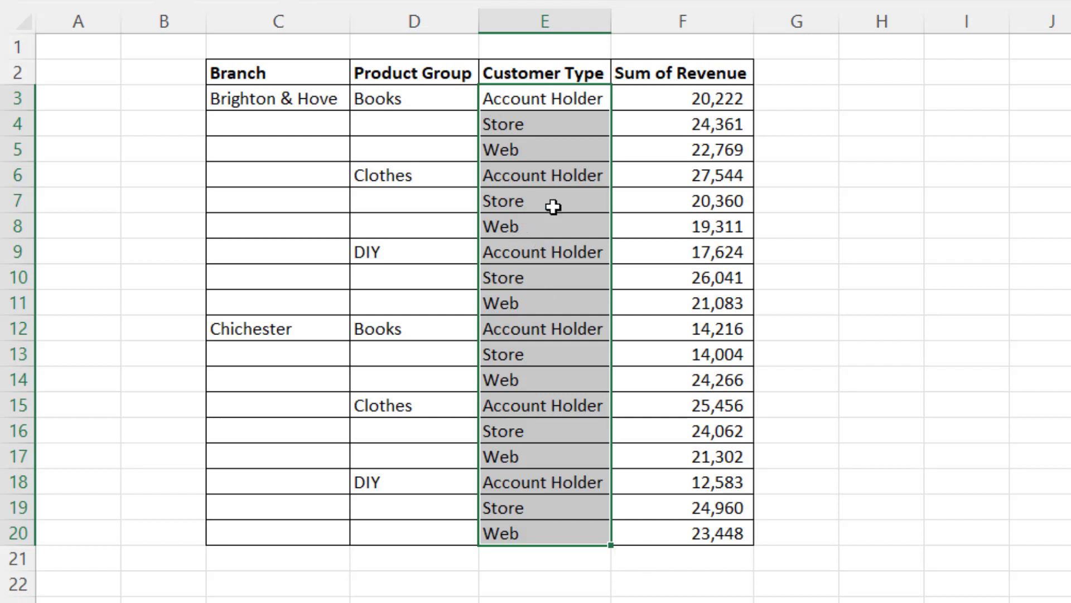
left_click(267, 75)
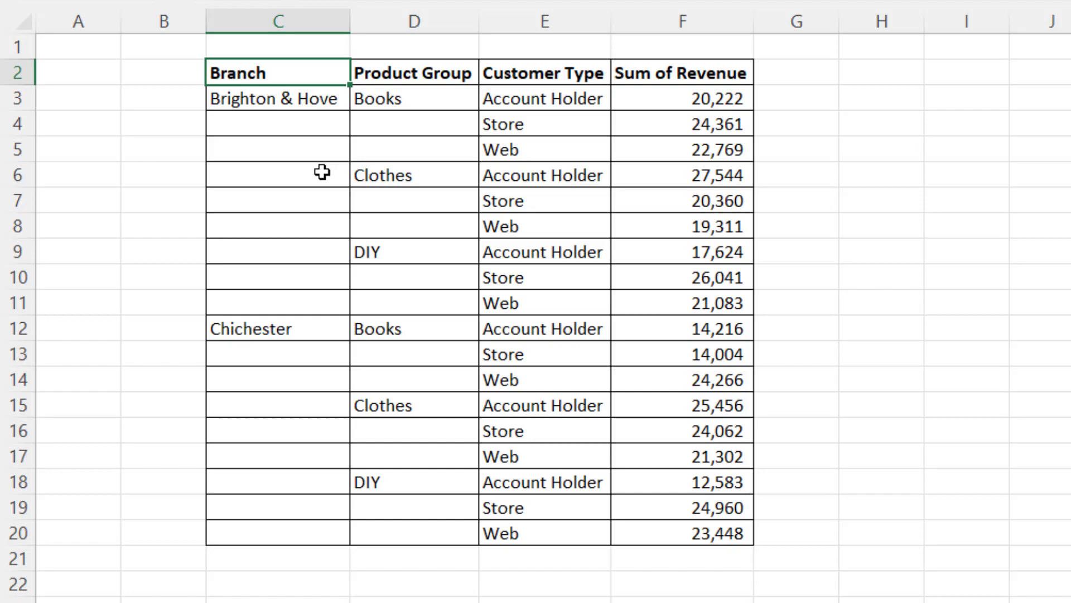
Insert a Clustered Bar chart of the revenue table.
left_click(297, 102)
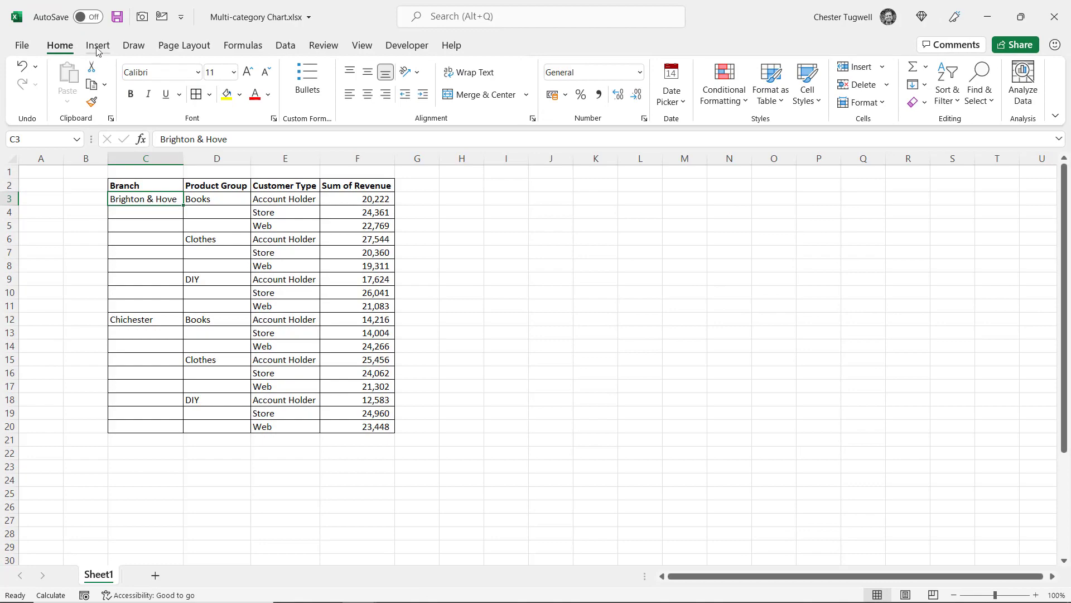
left_click(98, 49)
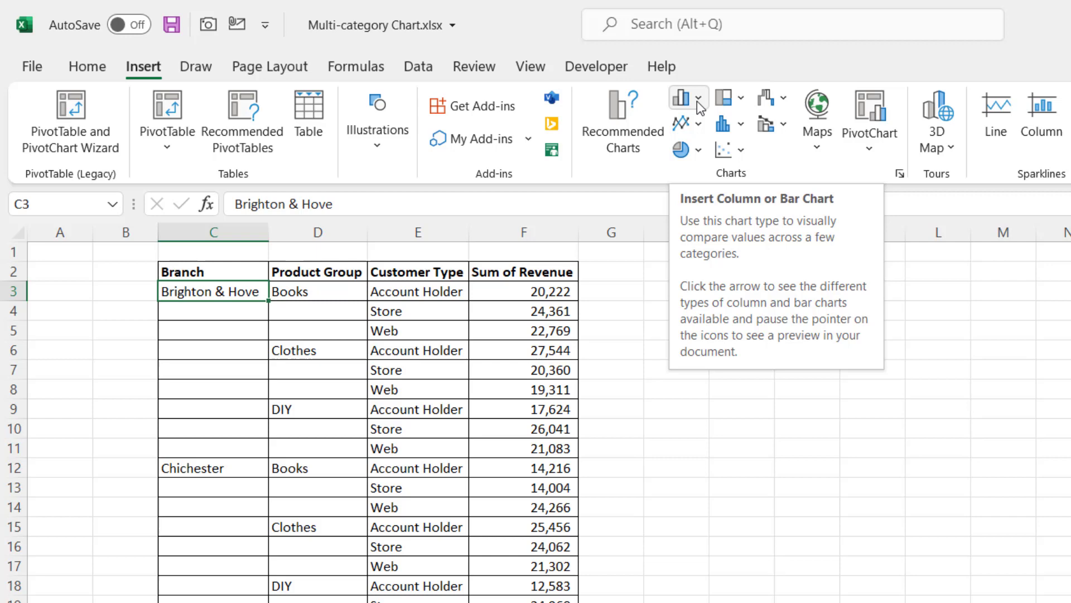
left_click(698, 102)
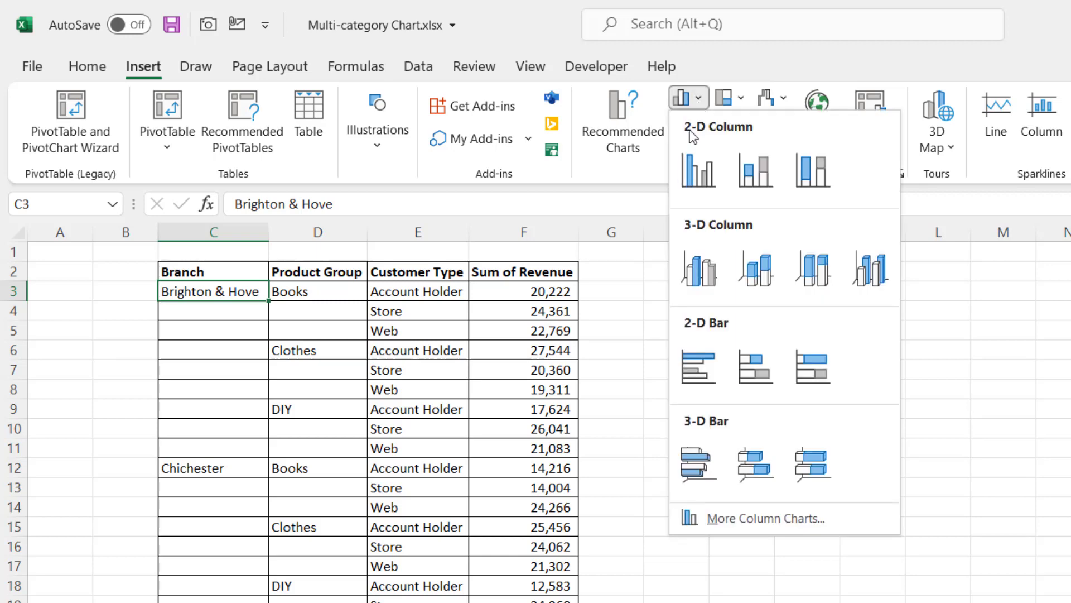
left_click(704, 374)
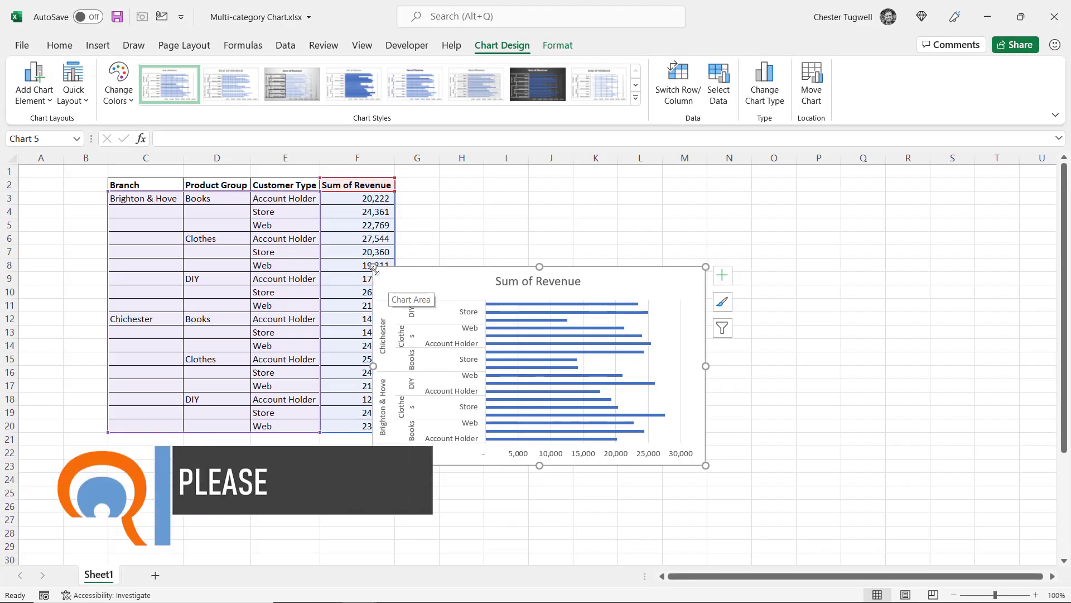
Enlarge the Sum of Revenue chart and move it to the right of the table.
left_click_drag(373, 267, 198, 193)
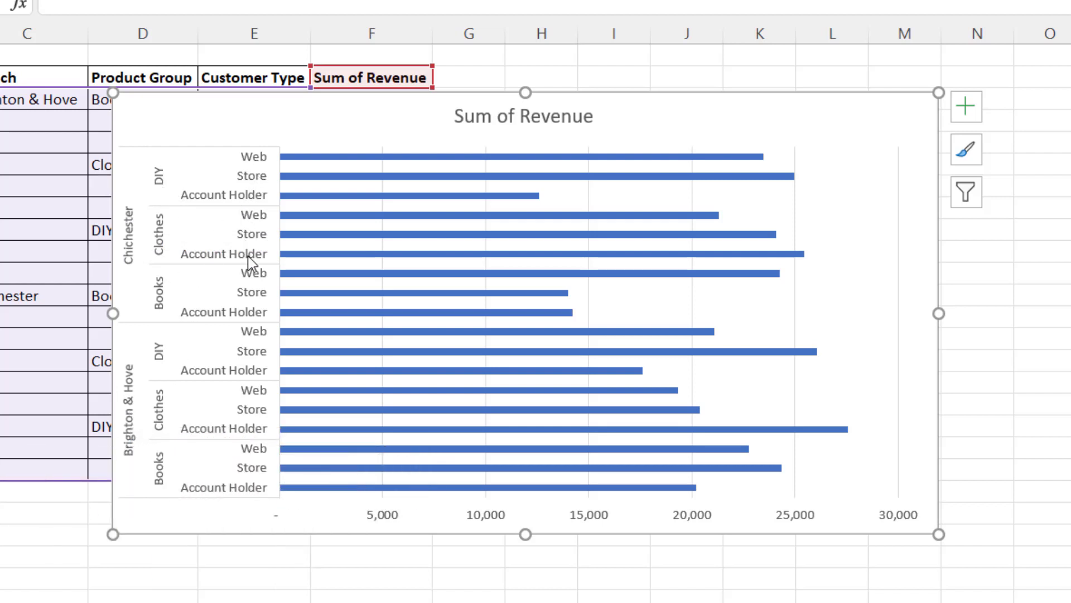
left_click_drag(329, 115, 671, 99)
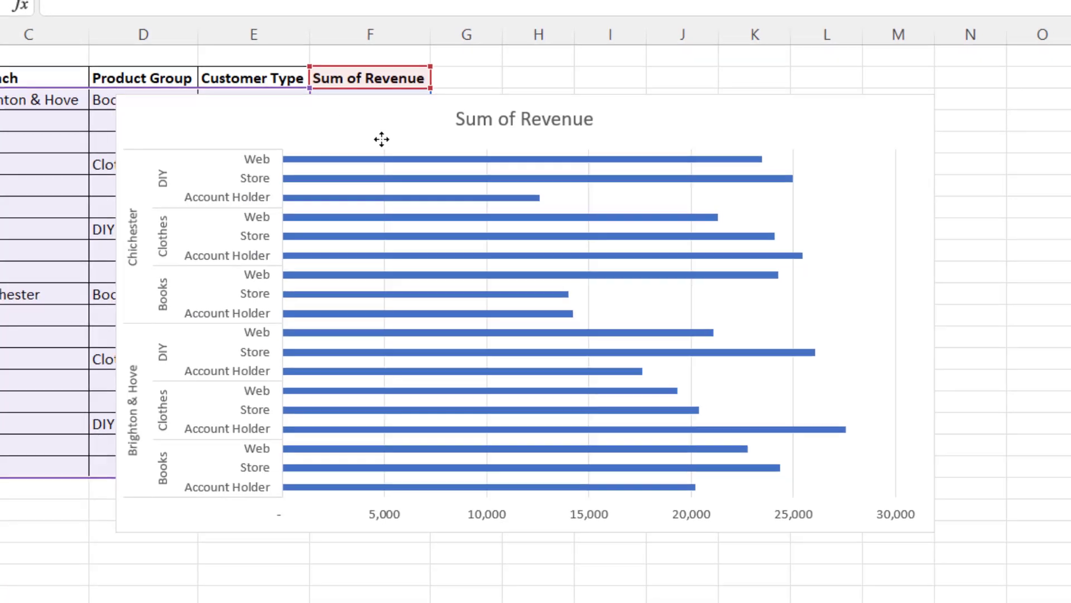
mouse_move(587, 107)
left_mouse_down()
mouse_move(586, 97)
mouse_move(555, 100)
left_mouse_up()
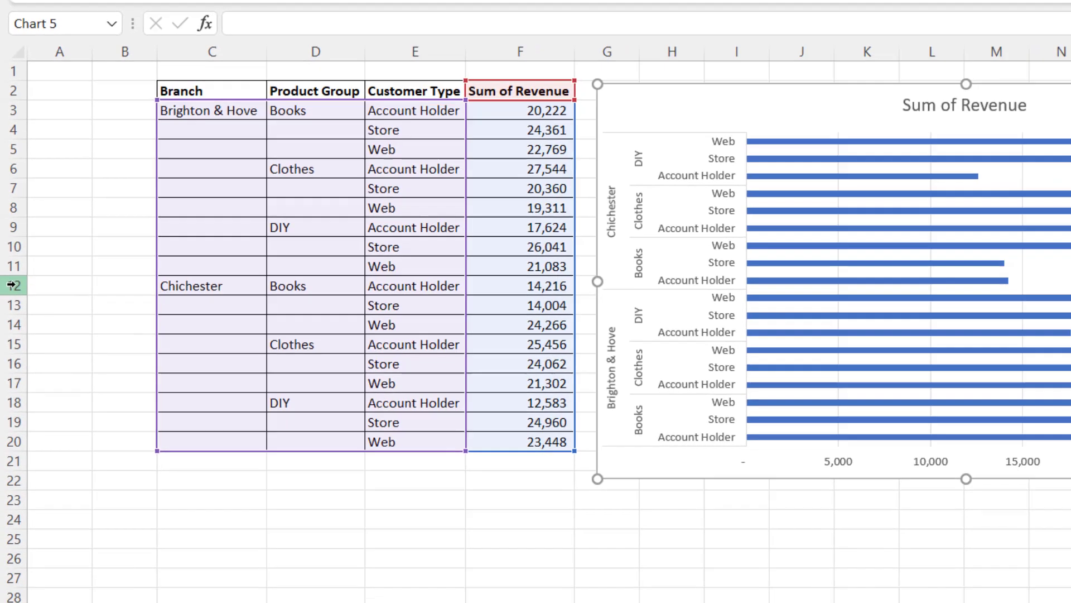
Insert a blank row 12 above Chichester and confirm the empty cell C12.
right_click(14, 332)
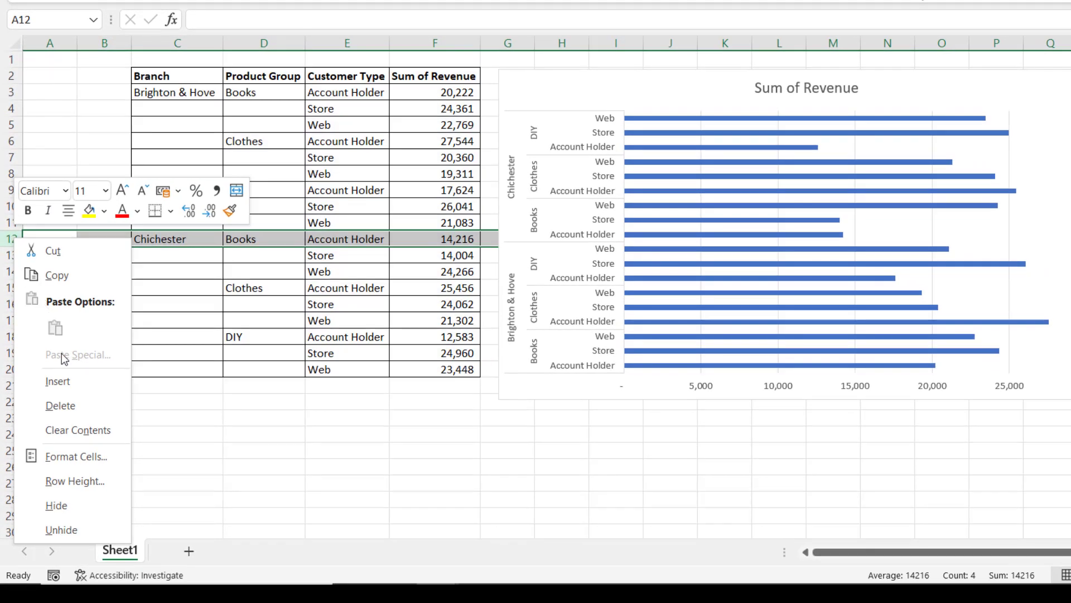
left_click(64, 382)
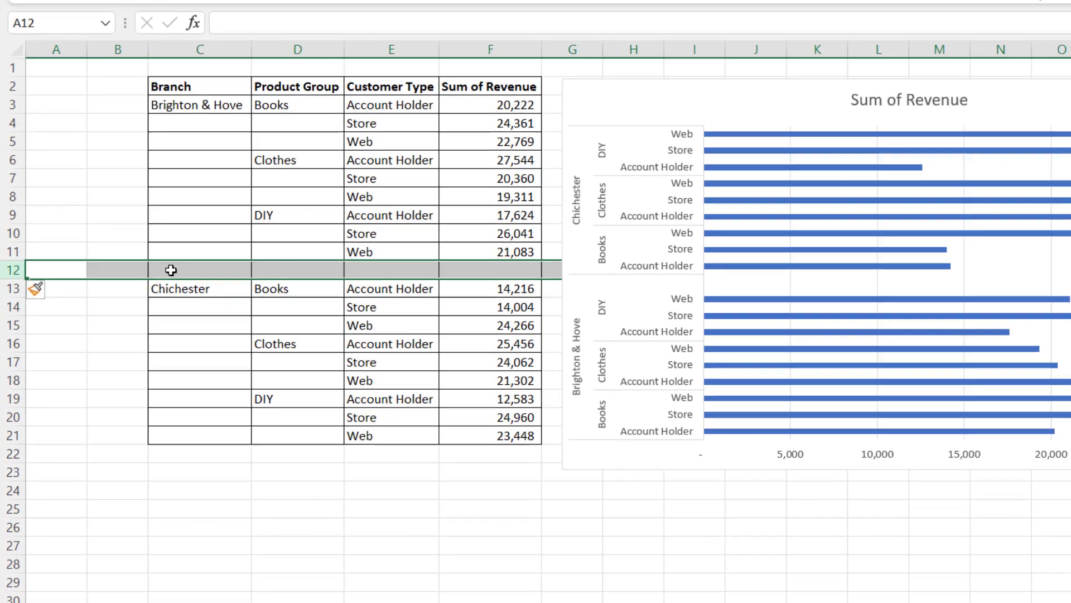
left_click(154, 239)
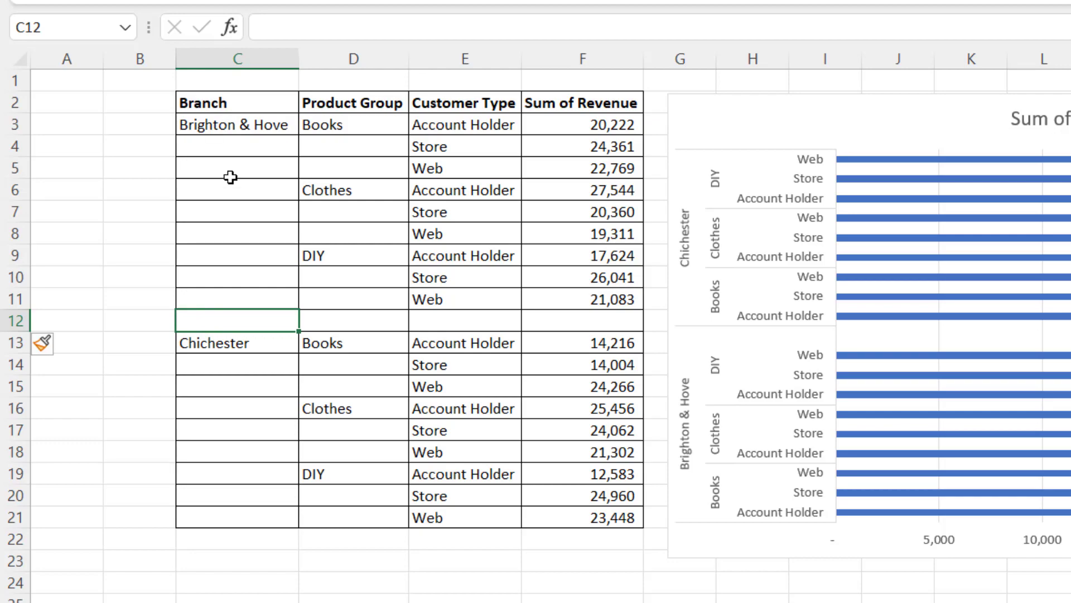
key("F2")
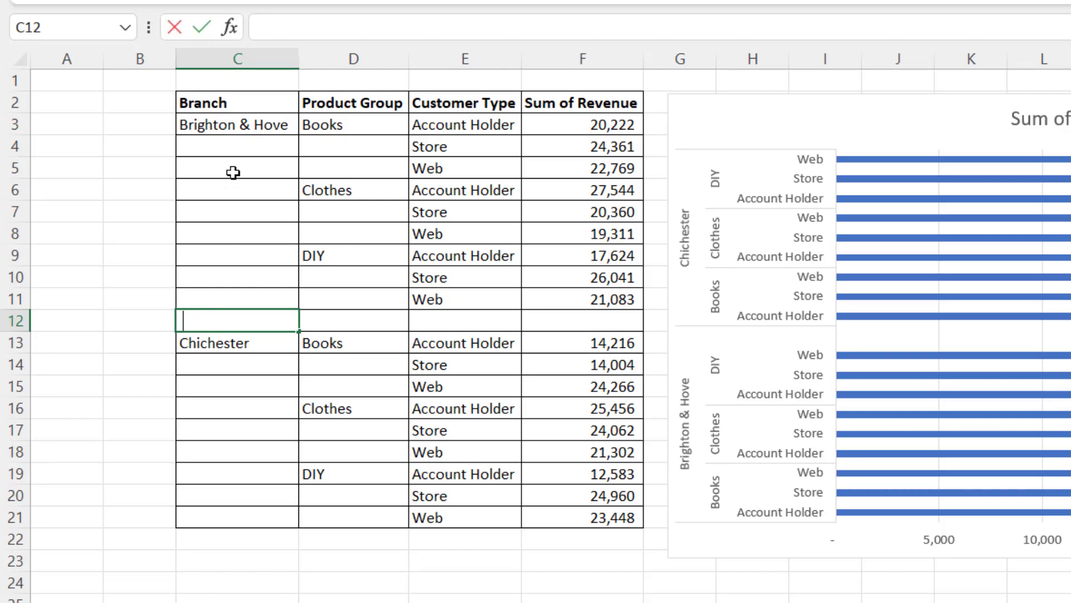
key("Return")
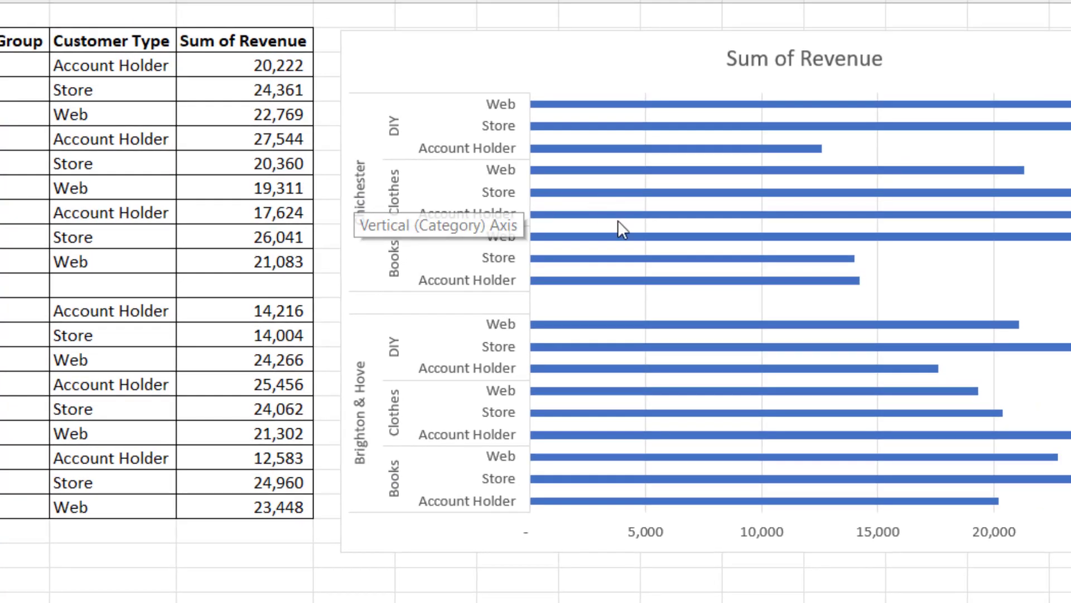
Cut Chichester's revenue values from F14:F22 and paste them into G14:G22.
mouse_move(600, 105)
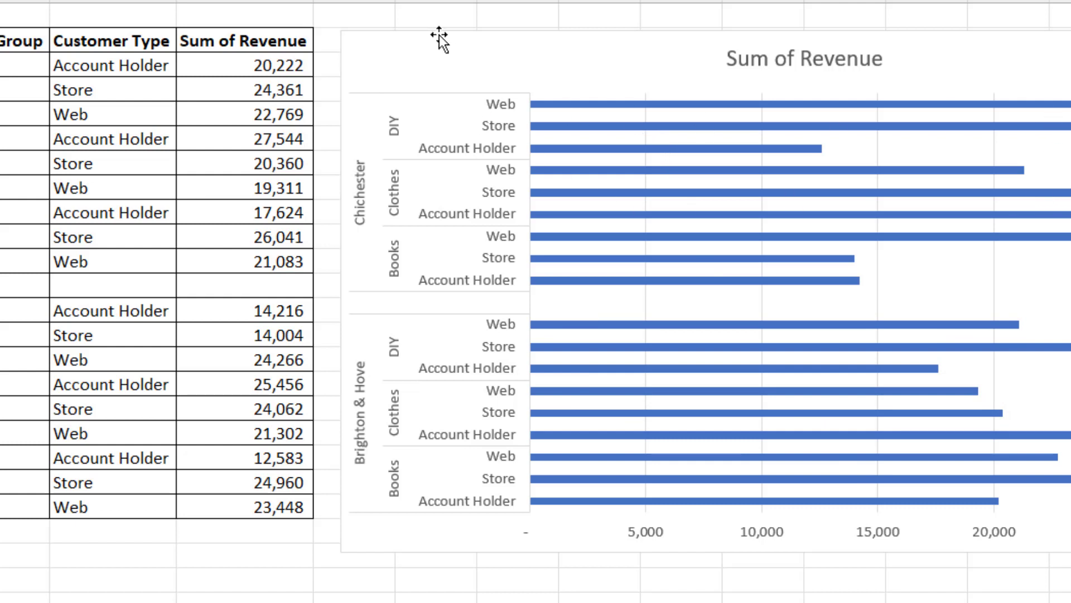
left_click_drag(436, 38, 638, 33)
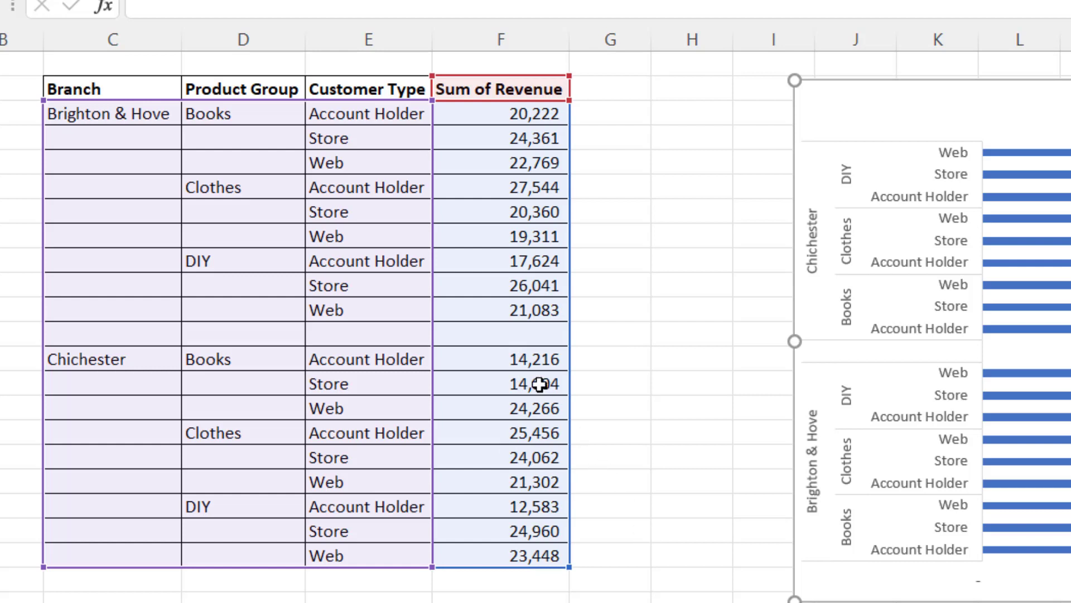
left_click_drag(529, 352, 526, 549)
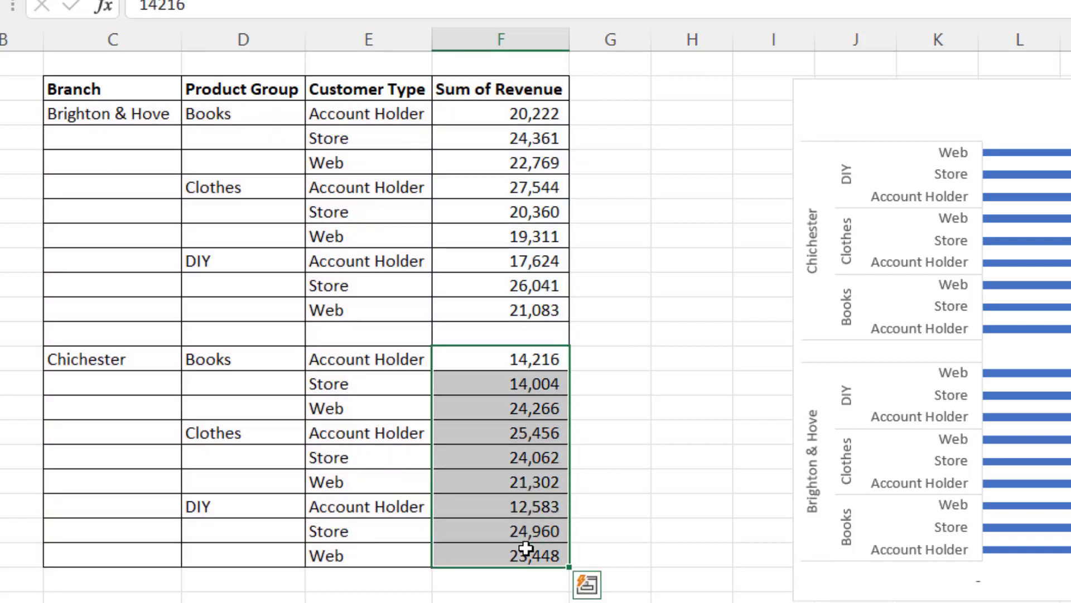
key("ctrl+x")
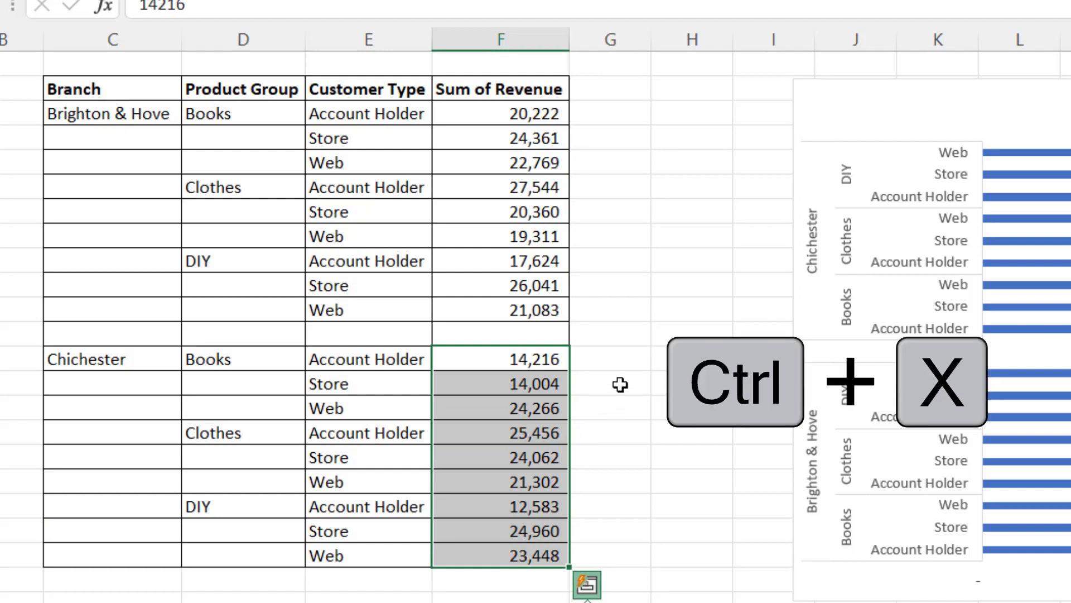
left_click(613, 353)
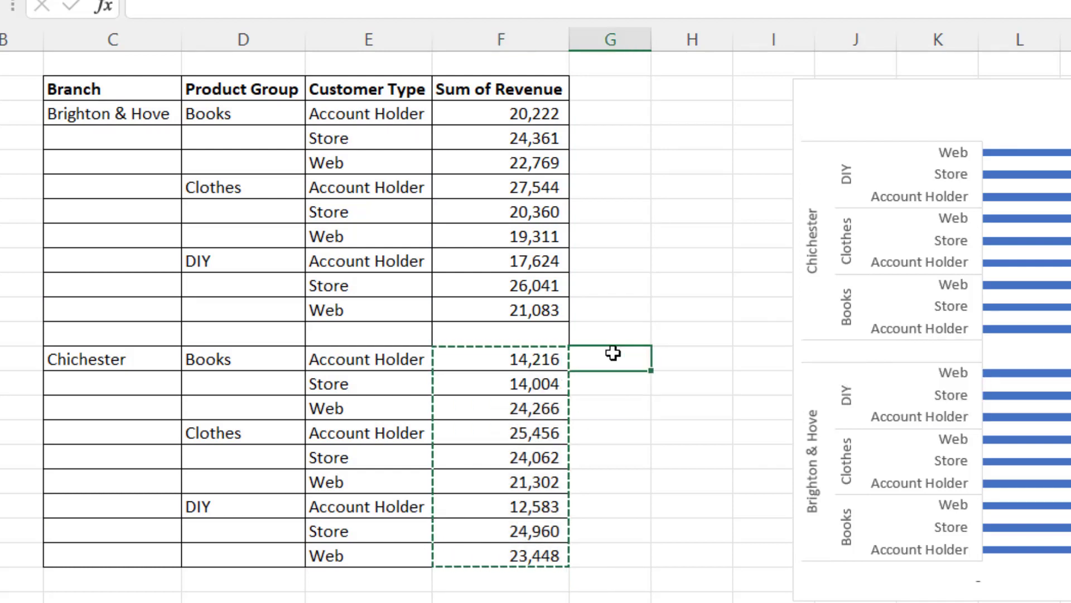
key("Return")
left_click(692, 285)
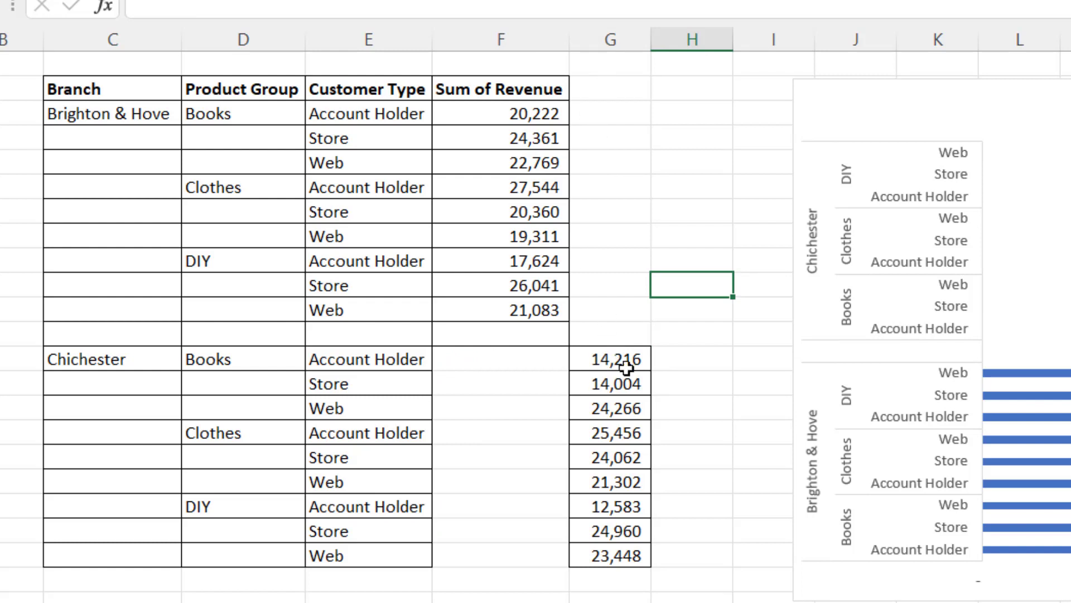
Extend the chart's revenue source range to include column G as a second series.
left_click(920, 89)
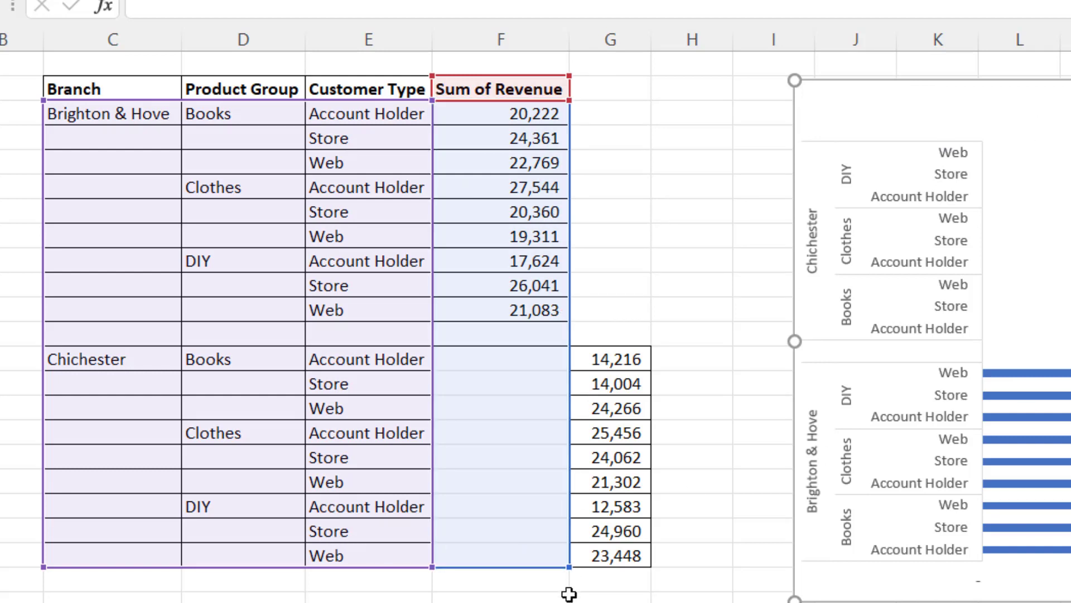
left_click_drag(568, 565, 639, 559)
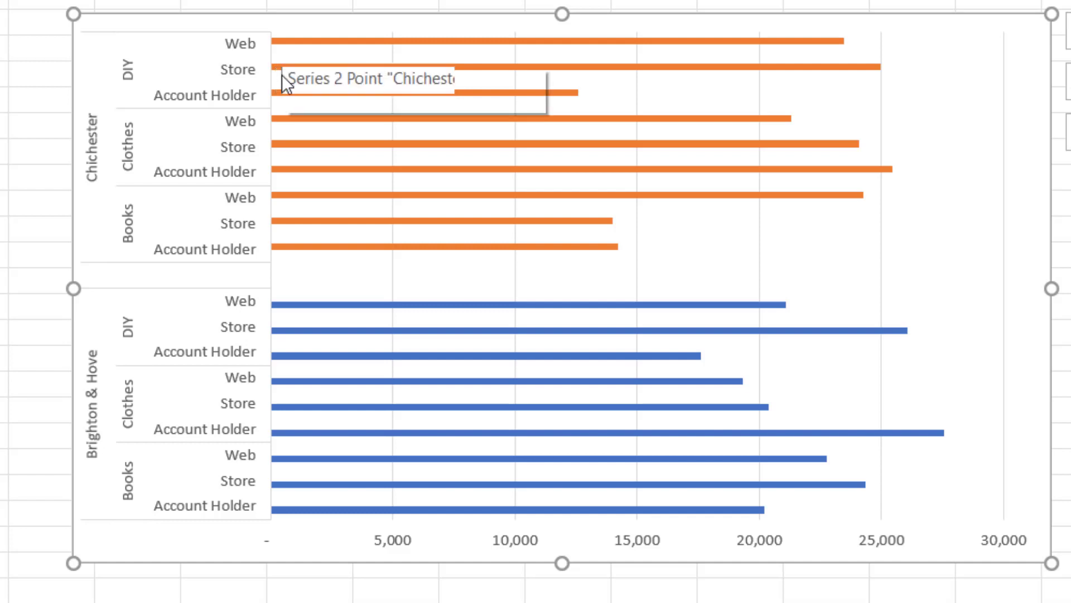
Set the revenue series to 100% overlap and 70% gap width.
double_click(300, 304)
scroll(299, 303, "right", 10)
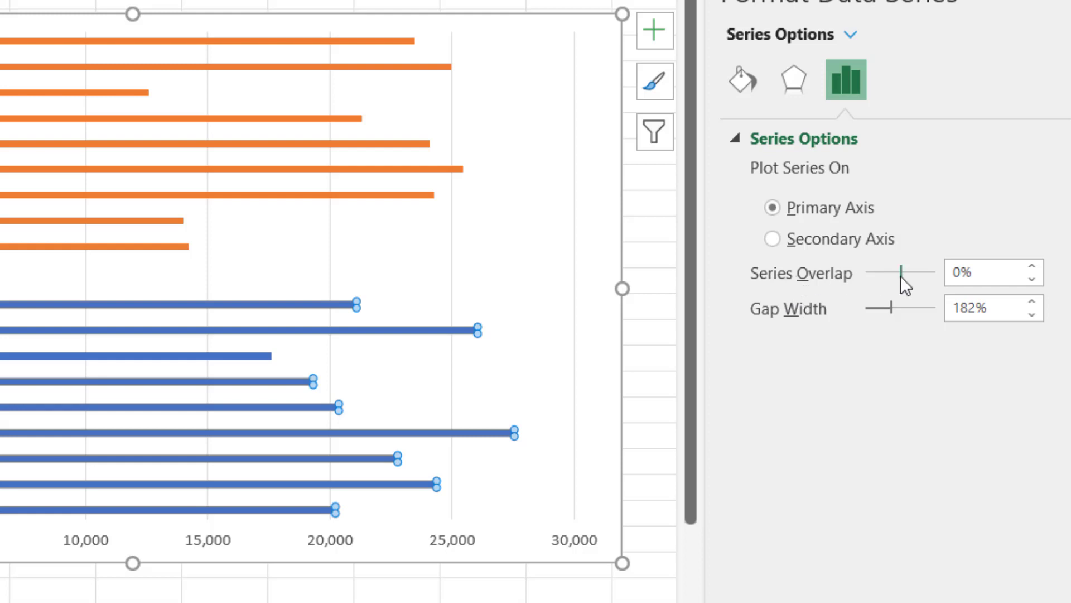
left_click_drag(901, 276, 947, 273)
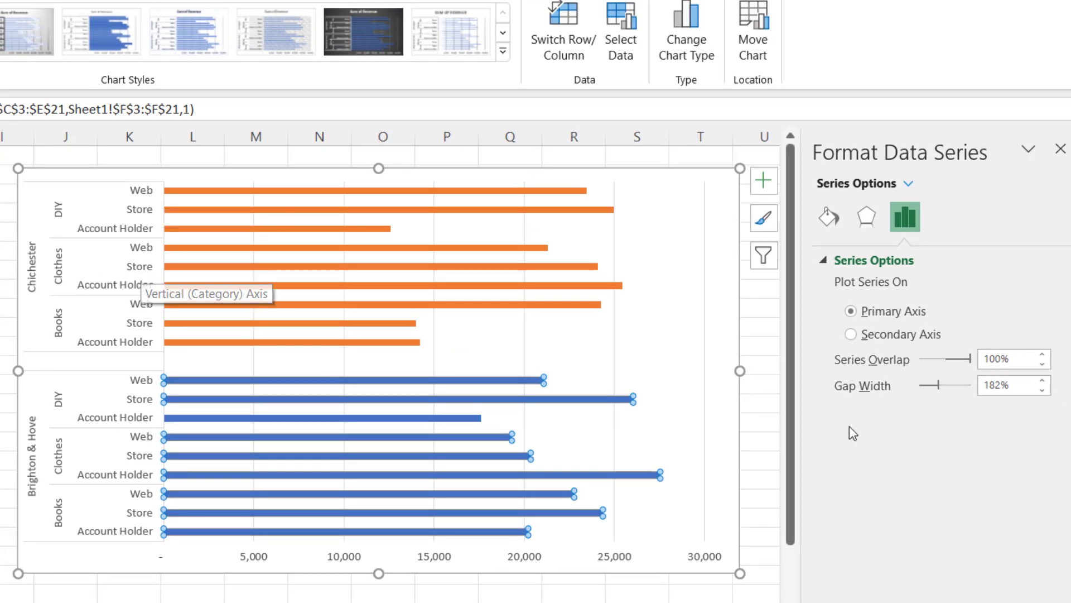
left_click_drag(939, 387, 934, 389)
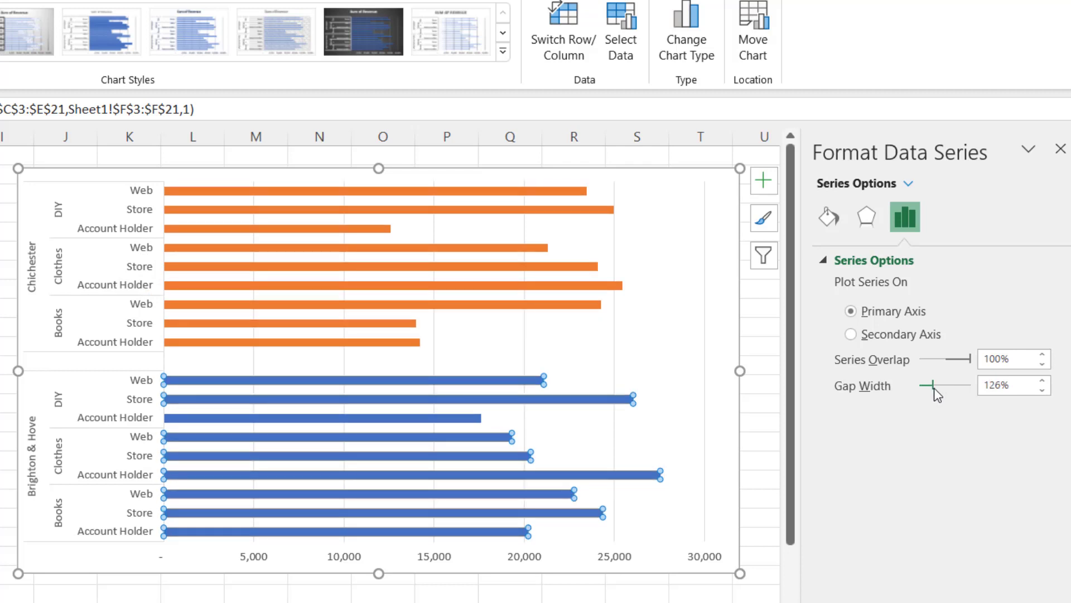
left_click_drag(934, 388, 924, 387)
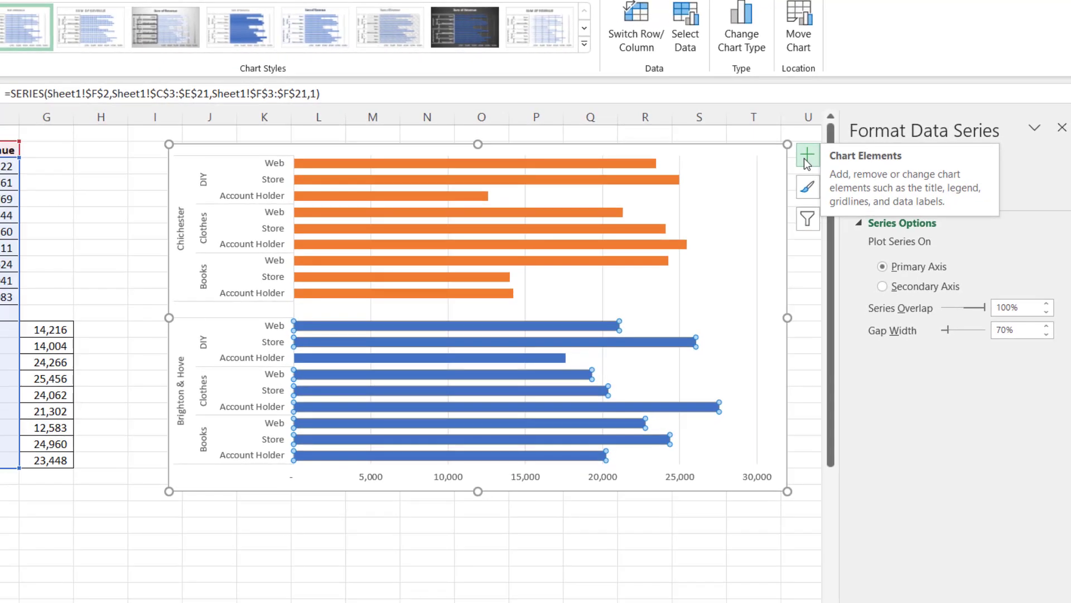
Add the chart title 'Sales - August 2021'.
left_click(808, 159)
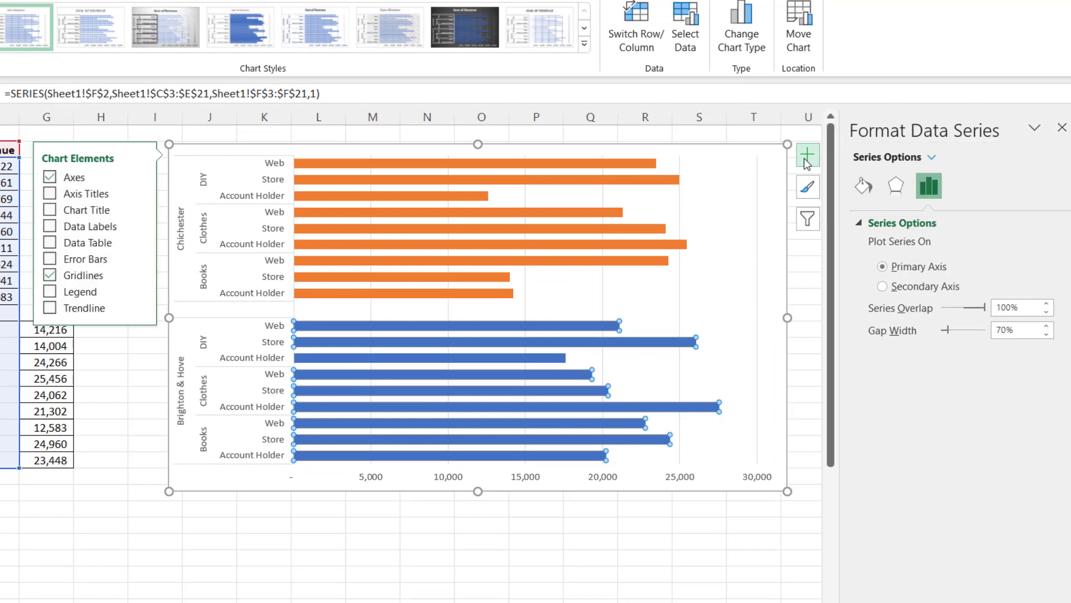
left_click(50, 212)
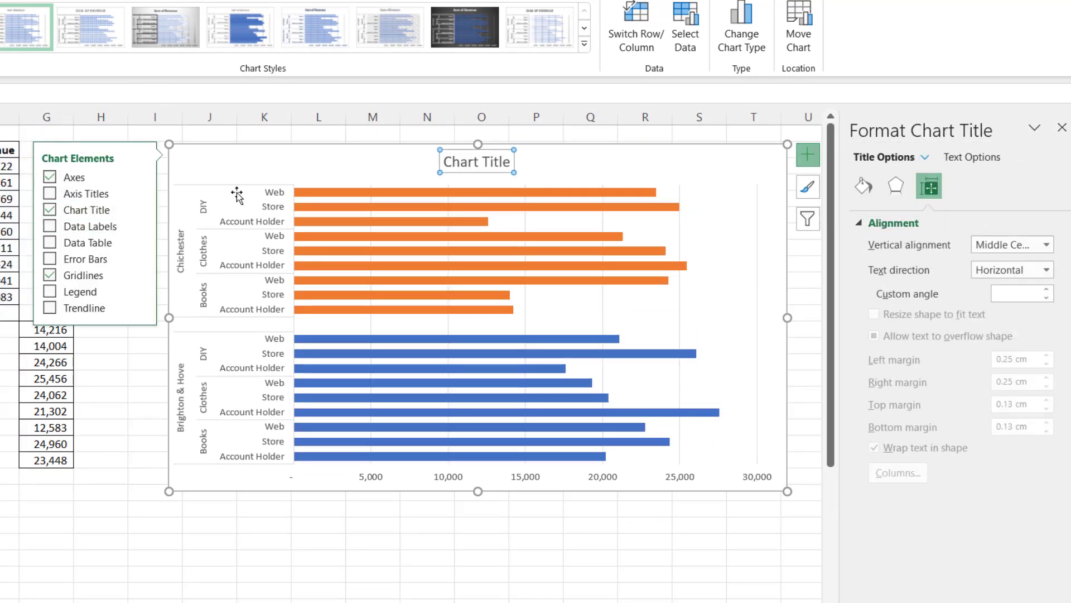
triple_click(444, 162)
type("Sales - August 2021")
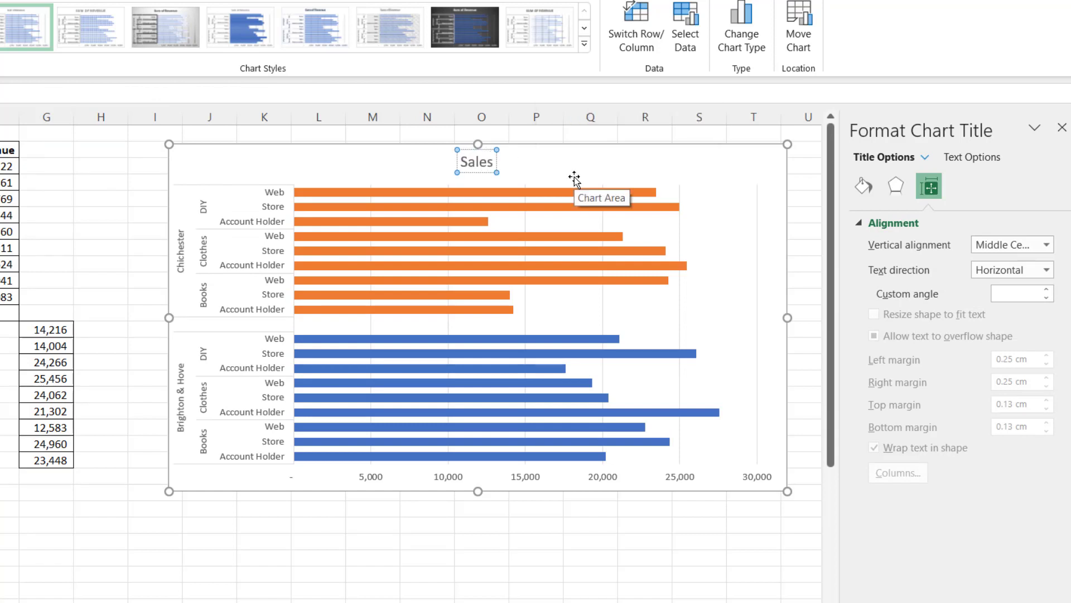
left_click(733, 159)
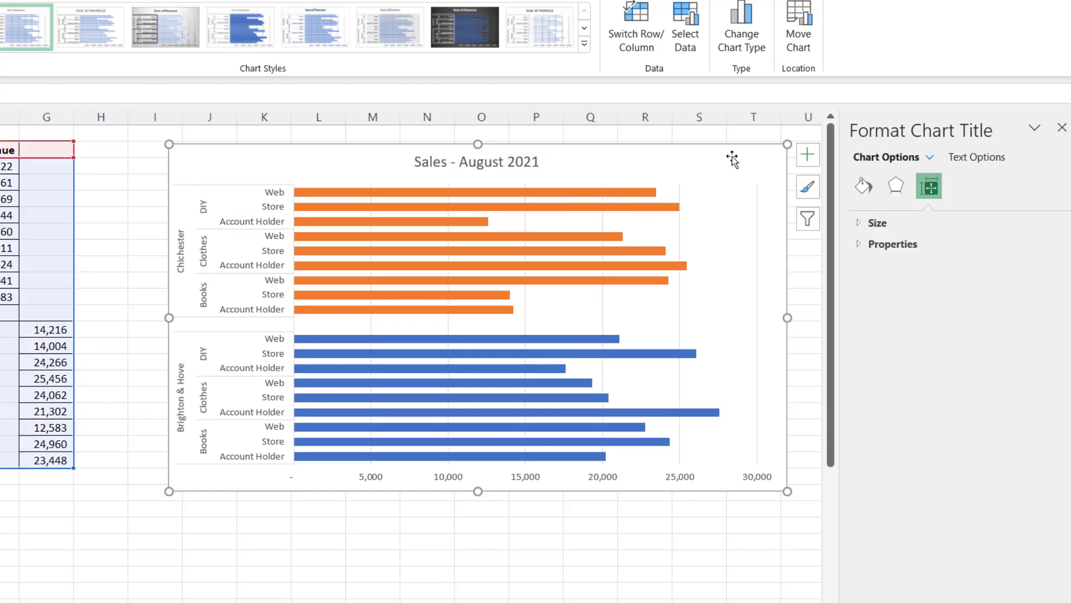
Show data labels and remove the horizontal value axis and gridlines.
left_click(807, 154)
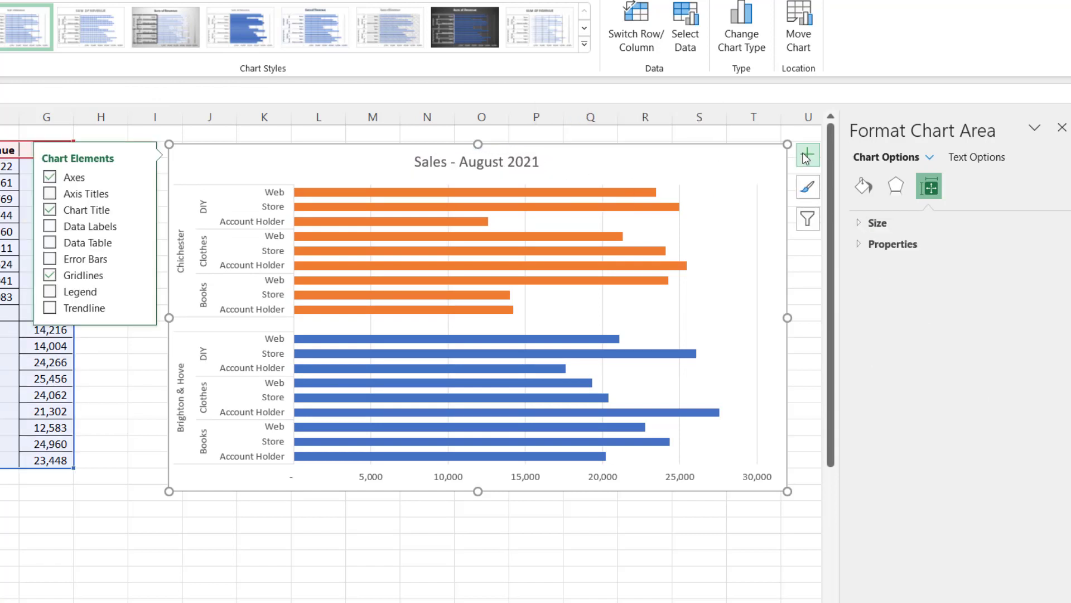
left_click(52, 228)
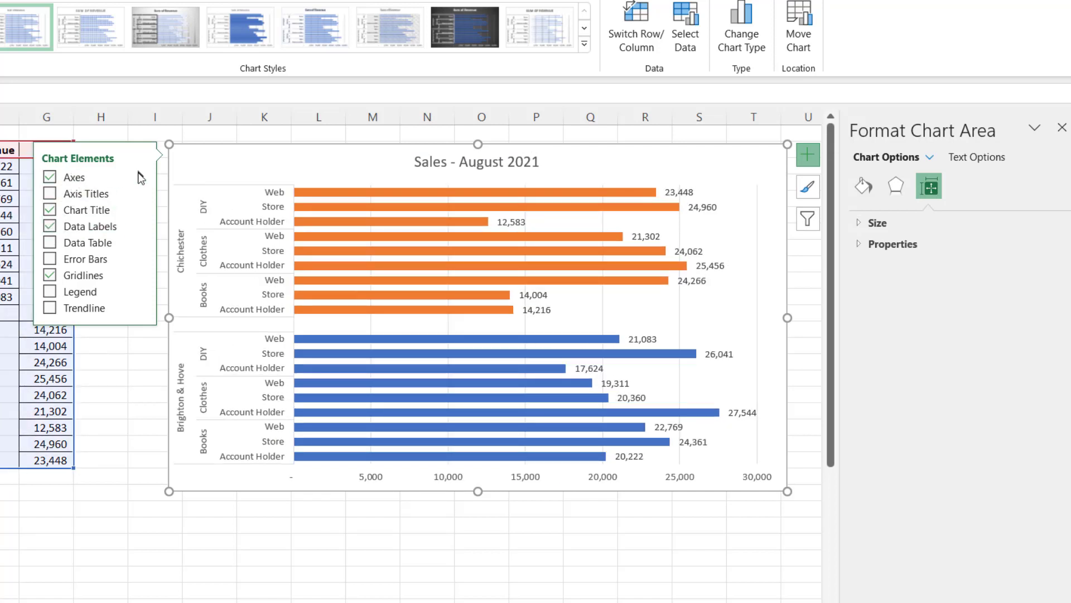
left_click(141, 175)
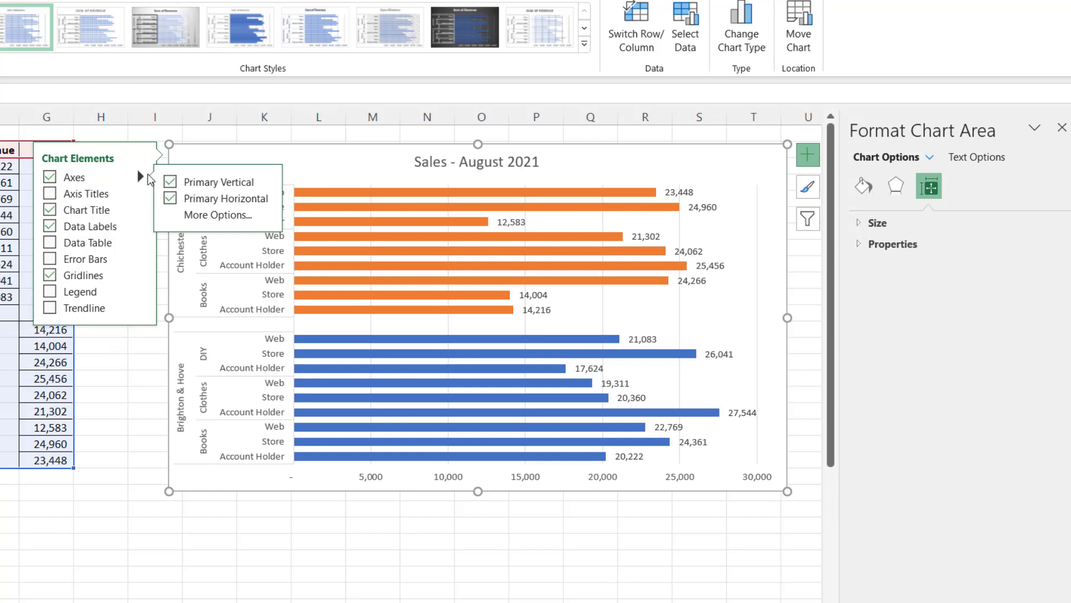
left_click(170, 199)
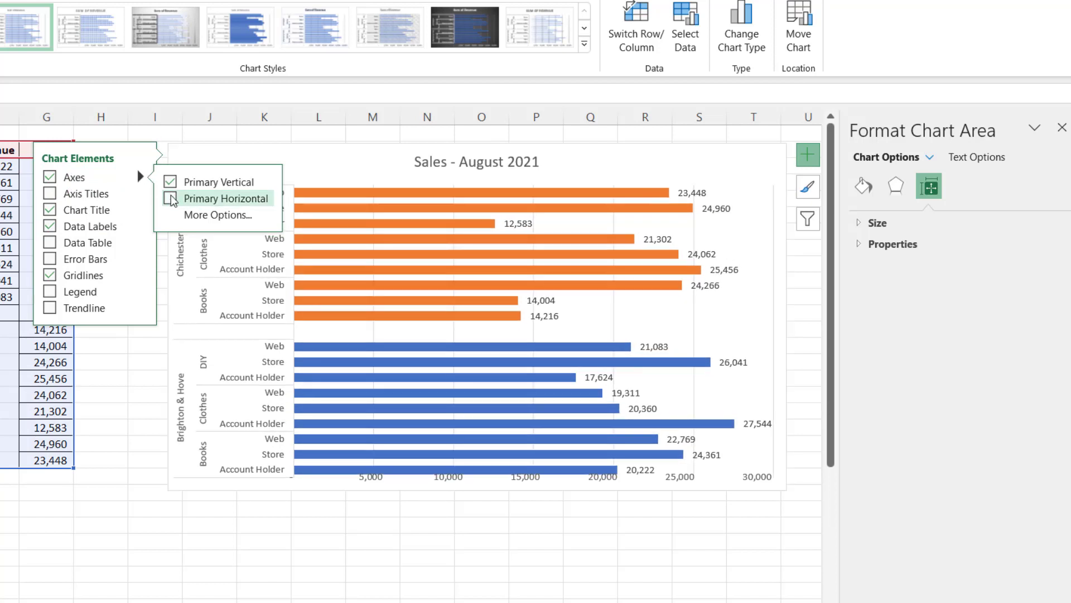
left_click(50, 275)
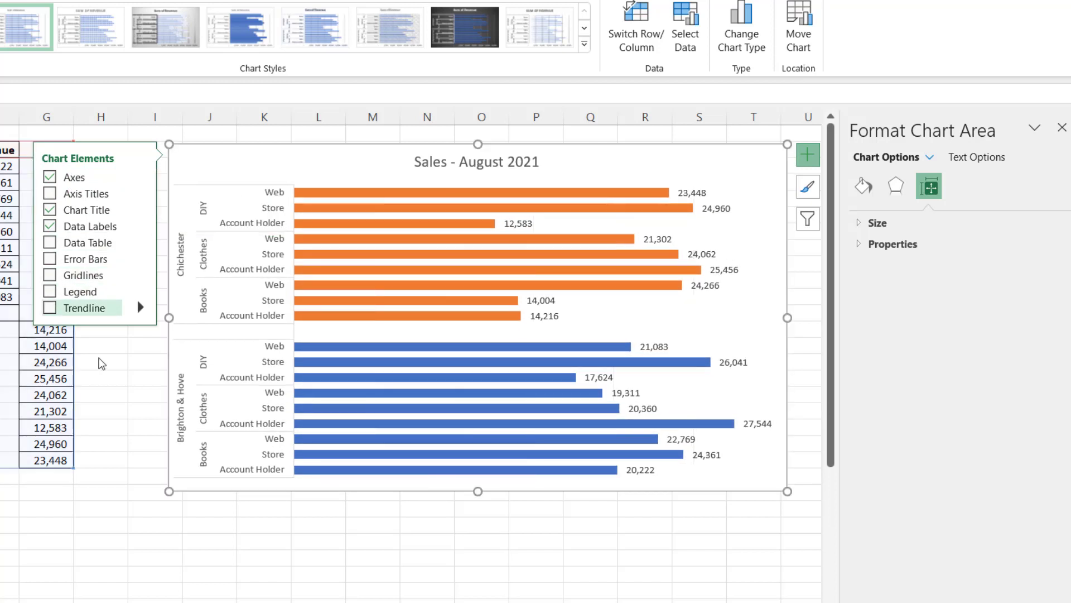
key("Escape")
key("Escape")
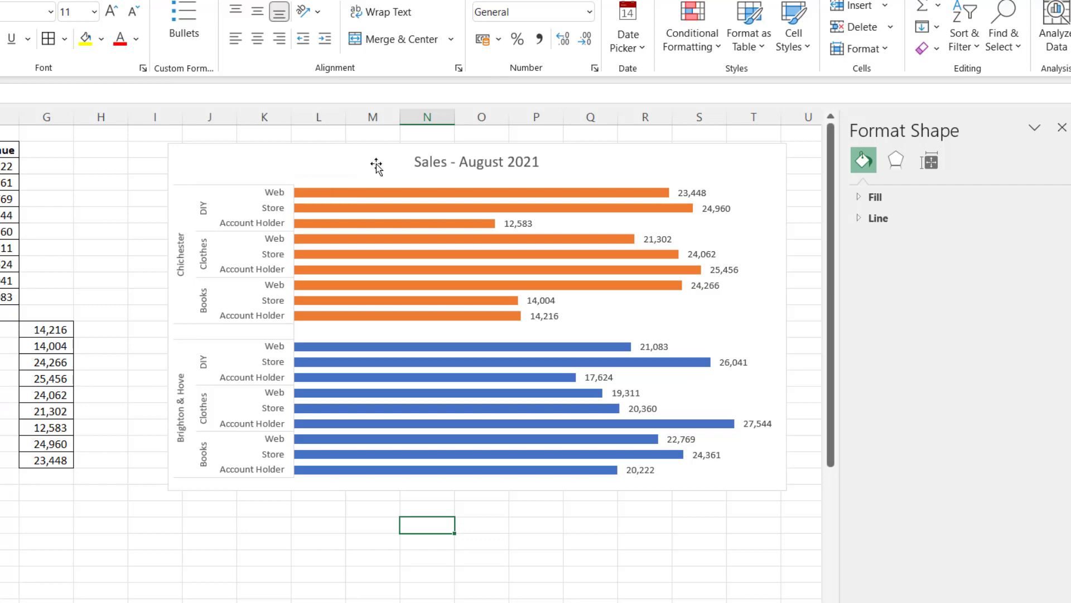
Change the chart type to Clustered Column.
right_click(336, 161)
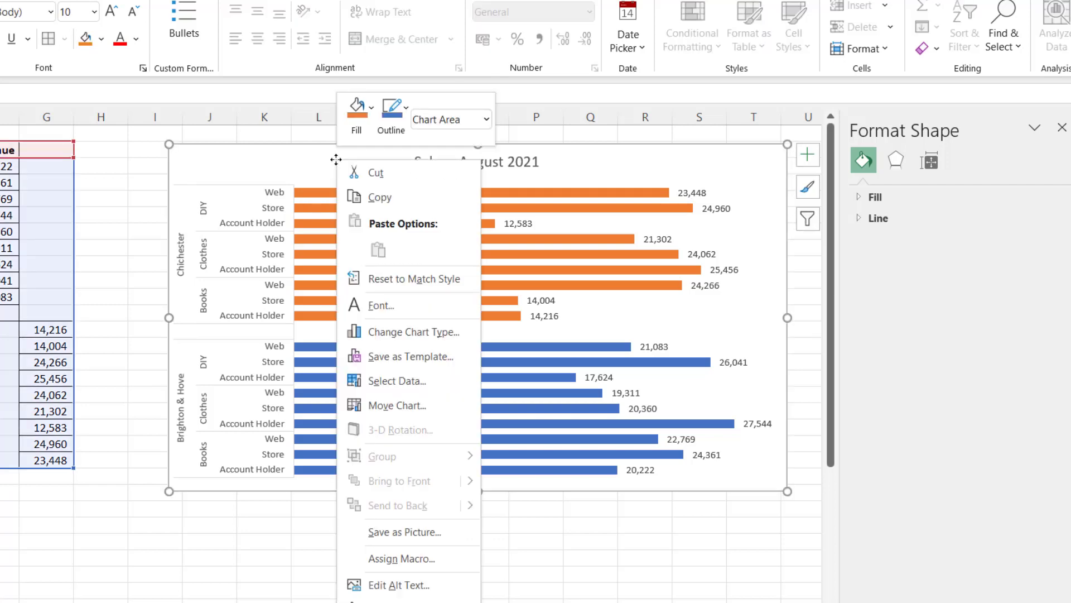
left_click(385, 333)
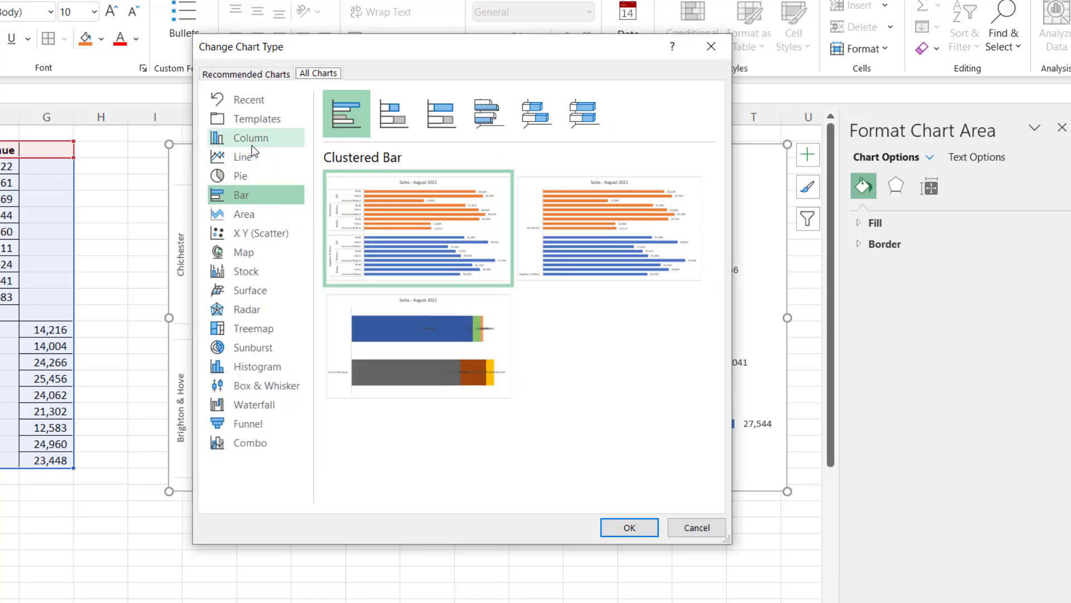
left_click(253, 146)
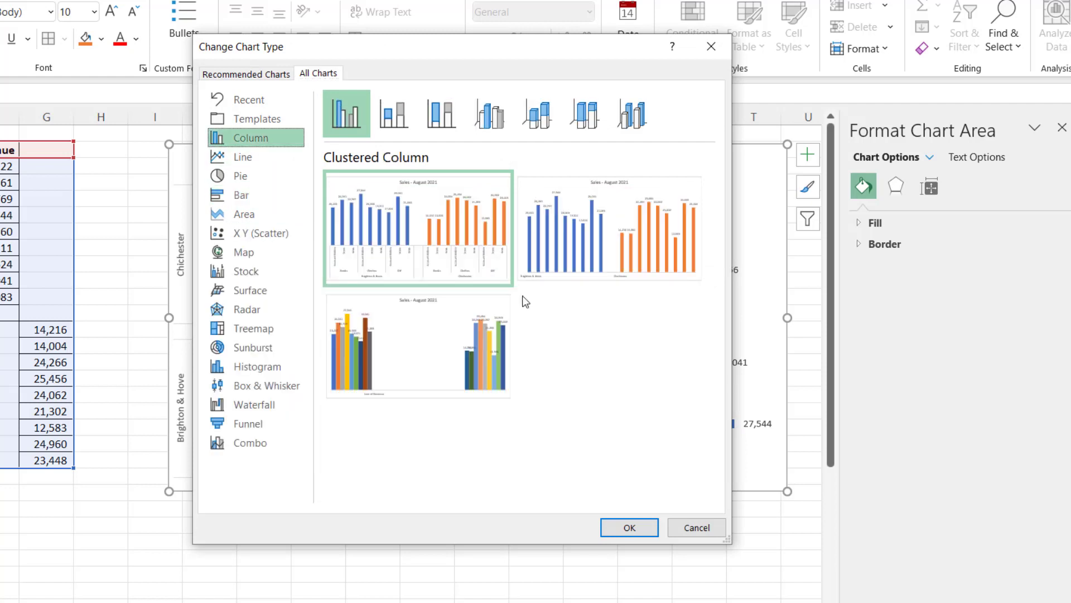
key("Return")
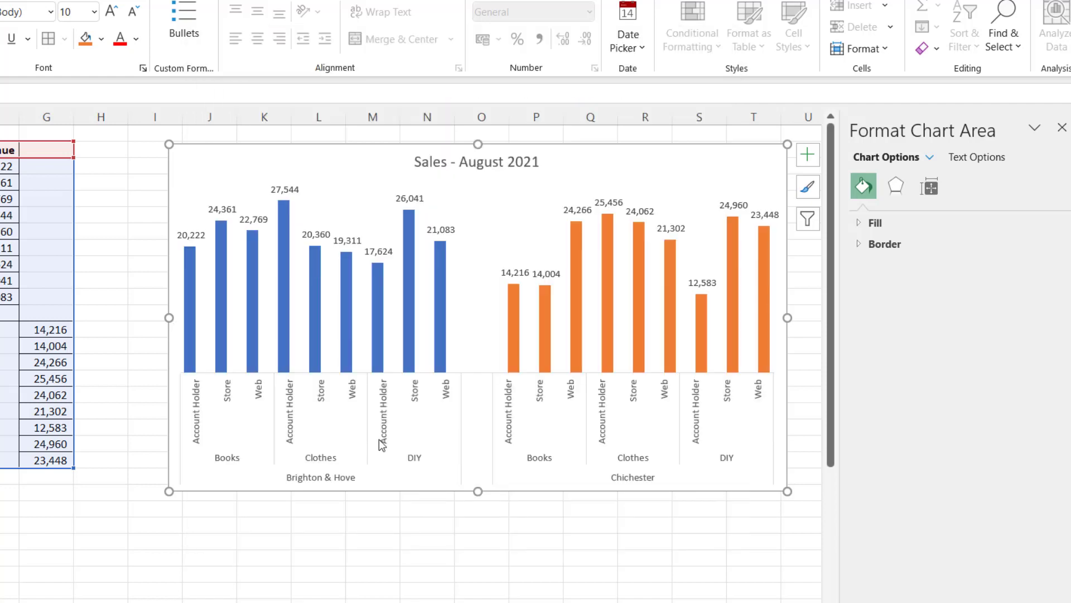
Open Format Axis for the category axis and toggle Multi-level Category Labels off and back on.
left_click(1063, 128)
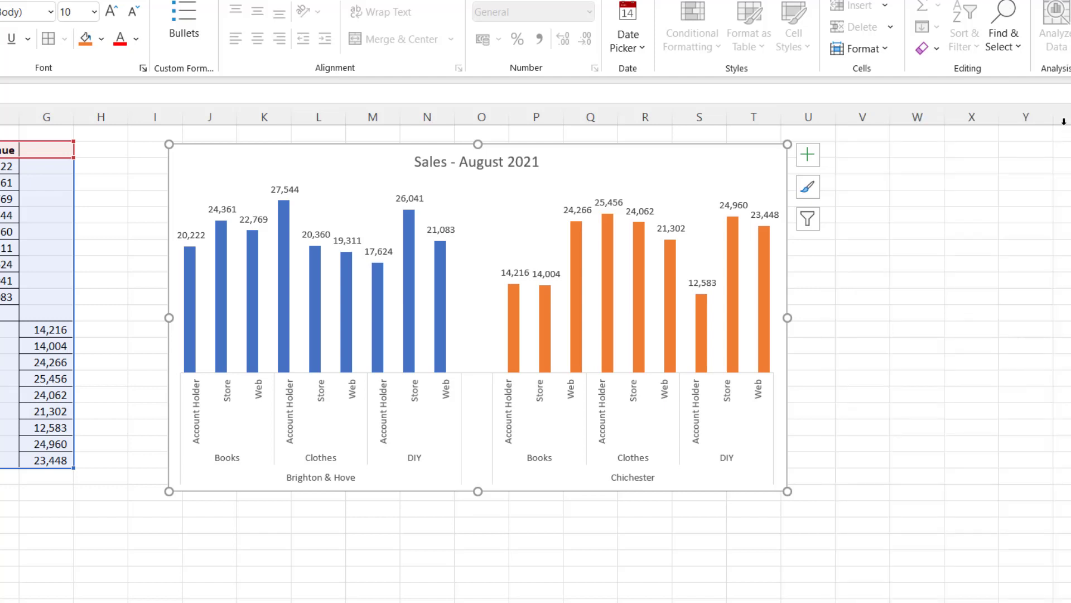
double_click(509, 424)
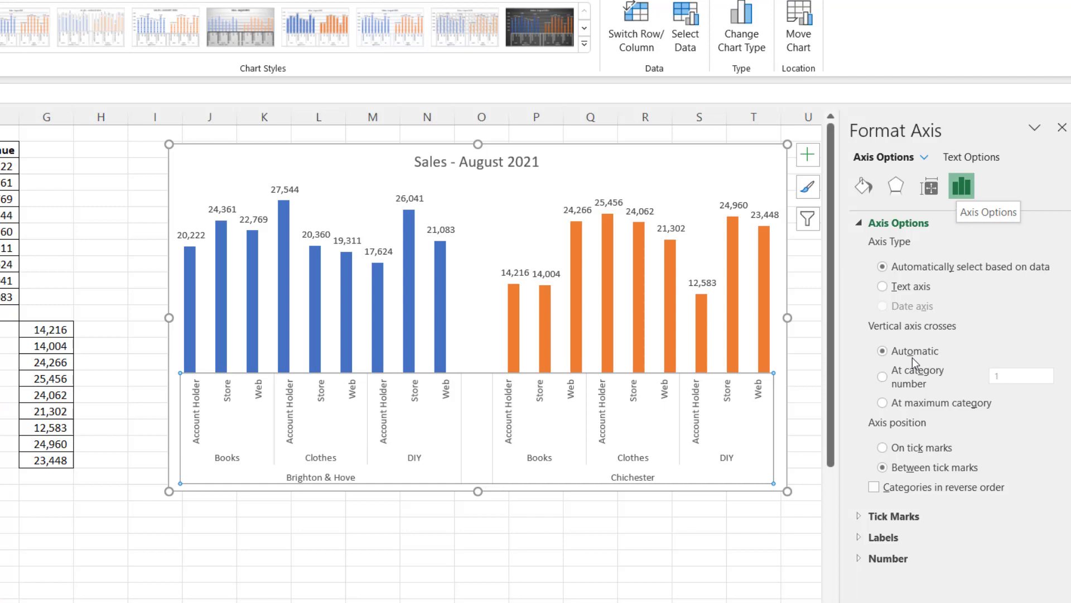
left_click(860, 538)
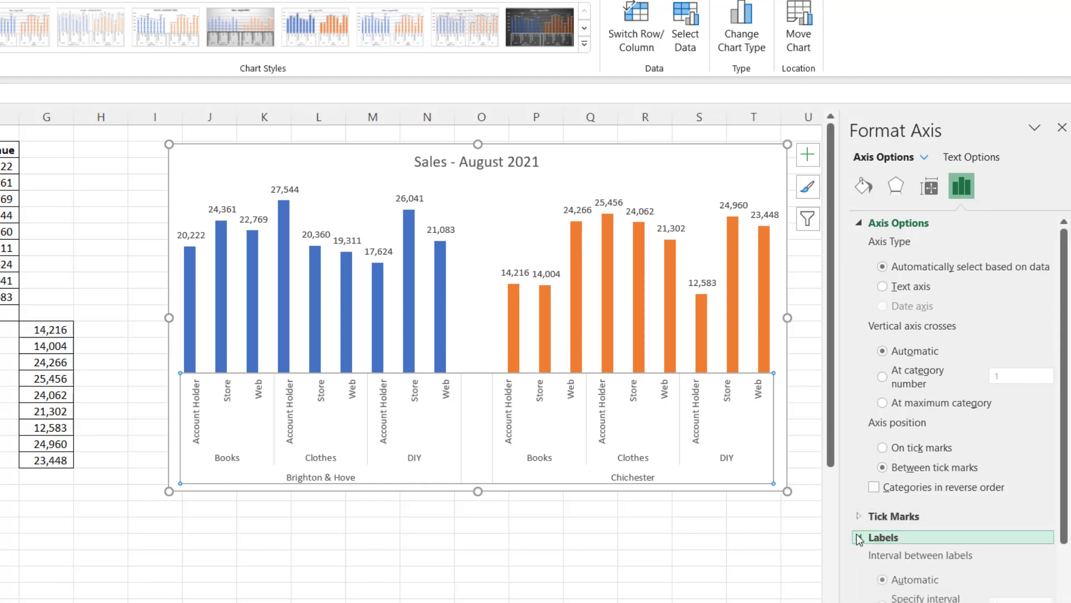
scroll(1066, 513, "down", 1)
scroll(1066, 513, "down", 3)
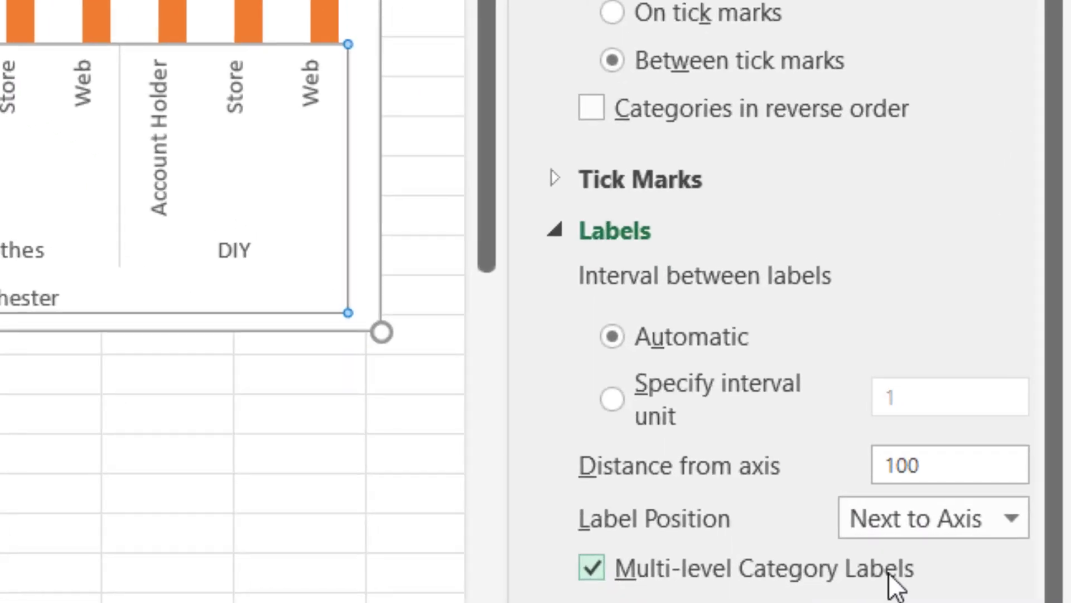
left_click(593, 571)
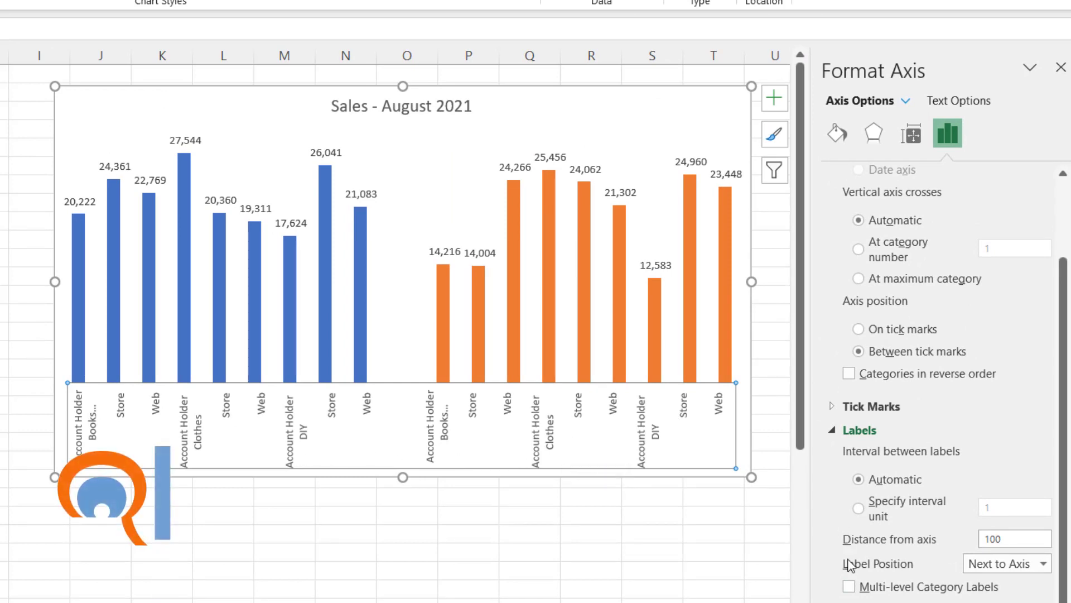
left_click(848, 586)
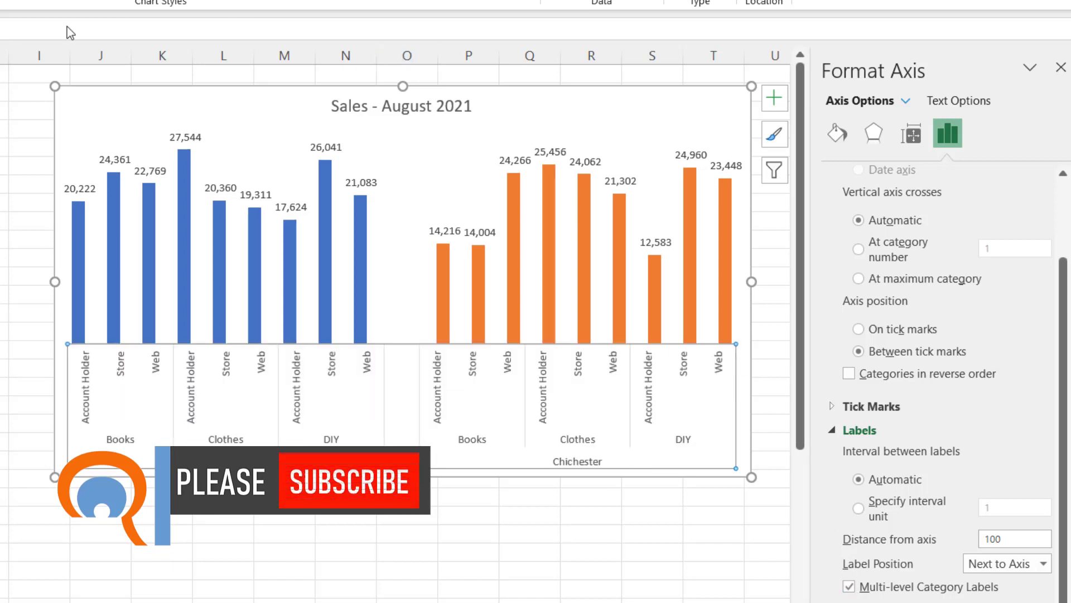
mouse_move(522, 285)
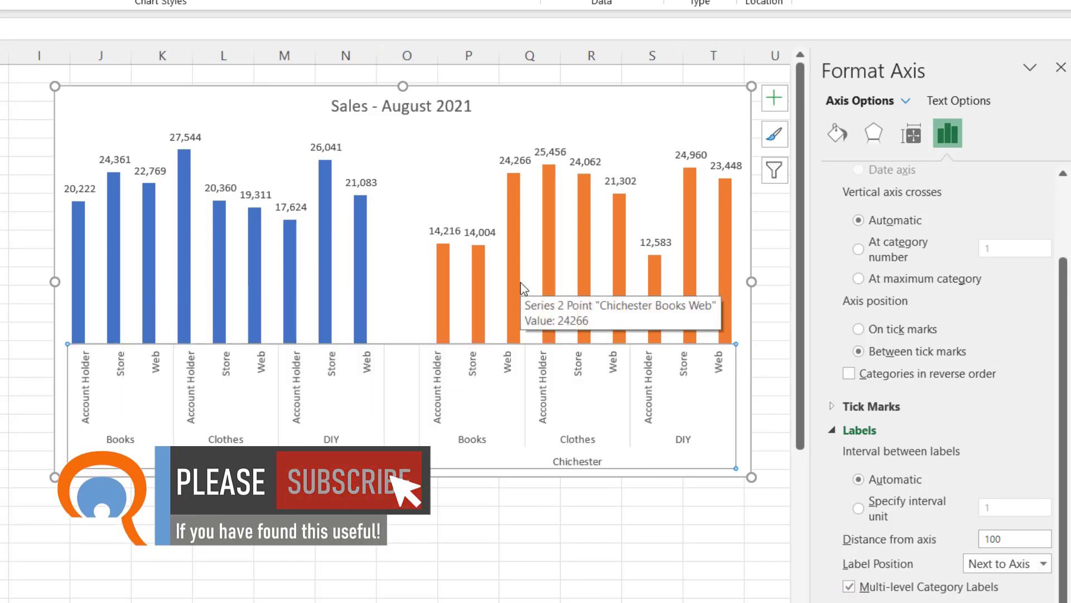